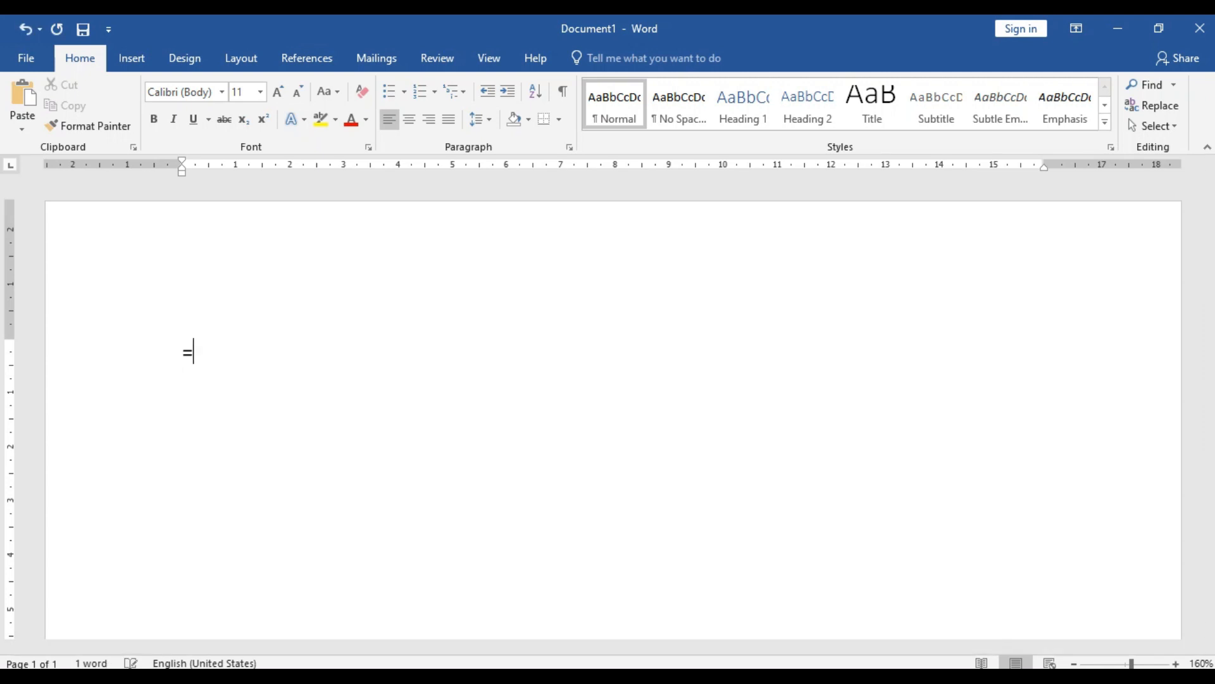
- Fill the blank document with the built-in random sample paragraphs by completing and running the sample-text formula
{"action": "type", "text": "()"}
{"action": "key", "text": "Return"}
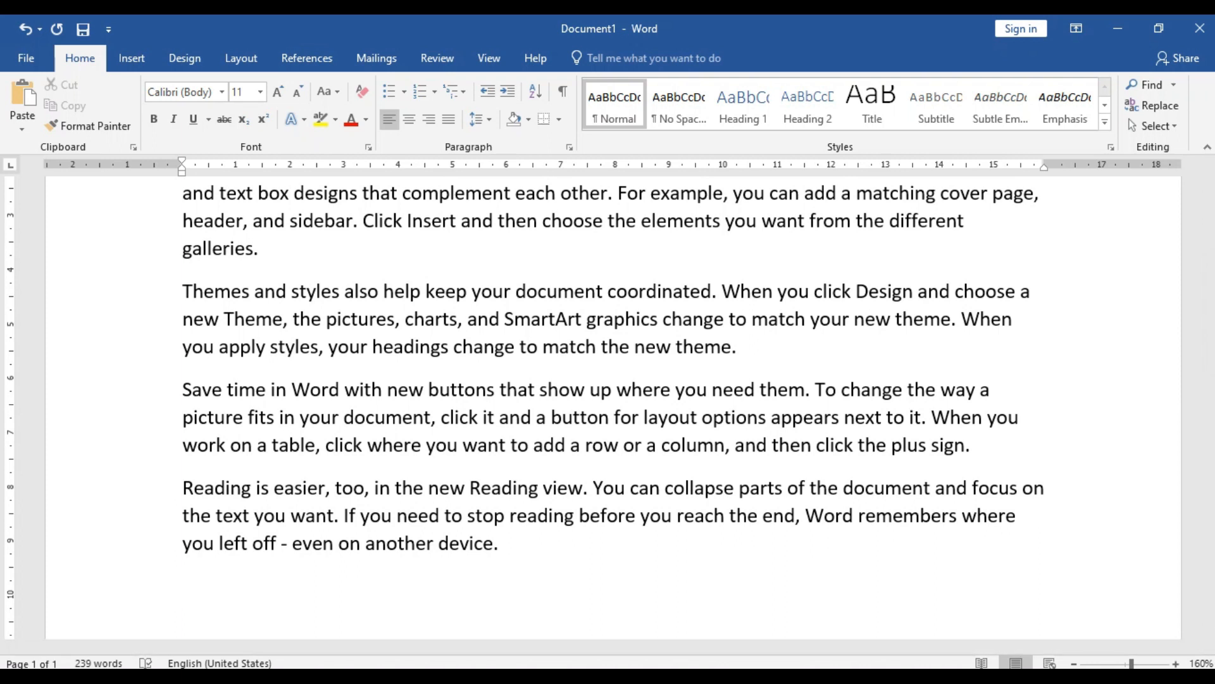
- Switch to the ccc material VACATION BATCH PDF and examine the design of its cover page
{"action": "left_click", "coordinate": [1118, 19]}
{"action": "scroll", "coordinate": [480, 304], "scroll_direction": "up", "scroll_amount": 17}
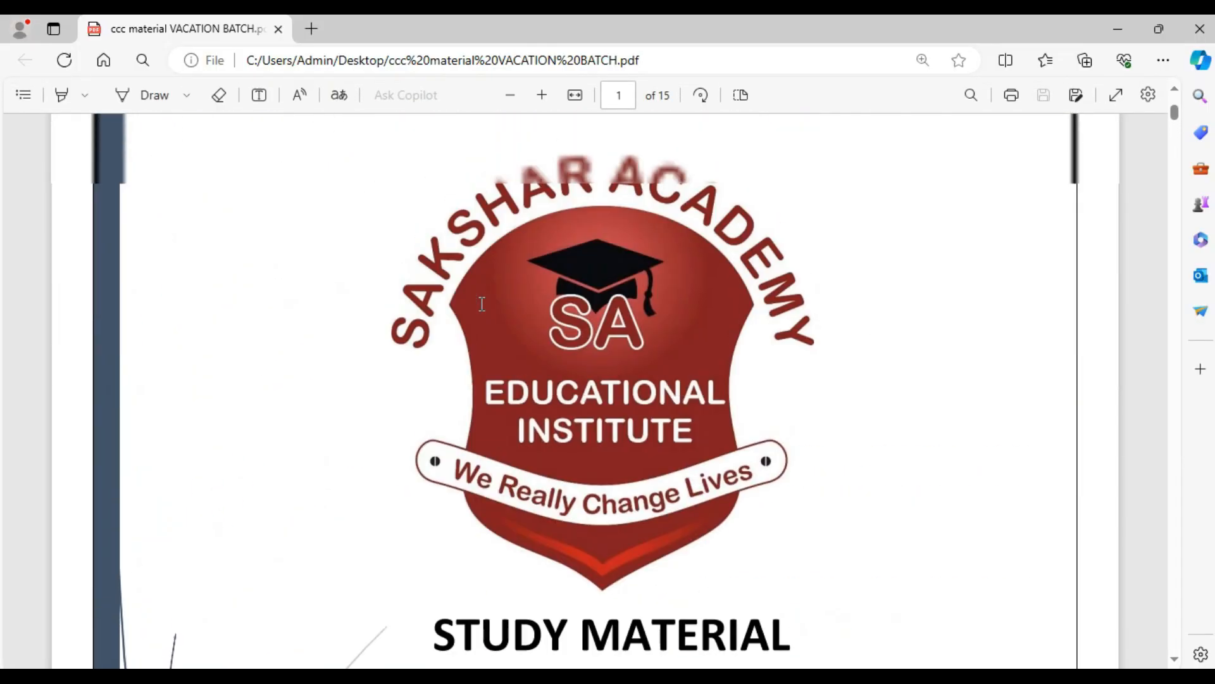
{"action": "left_click", "coordinate": [486, 128]}
{"action": "left_click", "coordinate": [512, 96]}
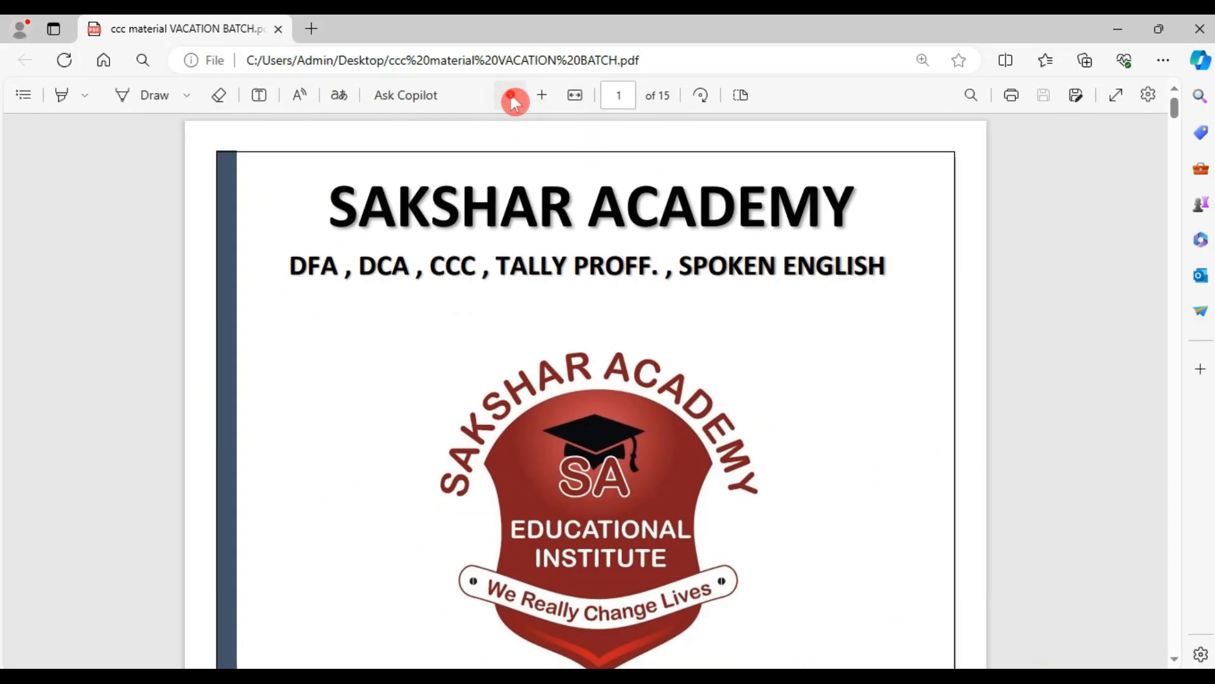
{"action": "scroll", "coordinate": [642, 412], "scroll_direction": "down", "scroll_amount": 5}
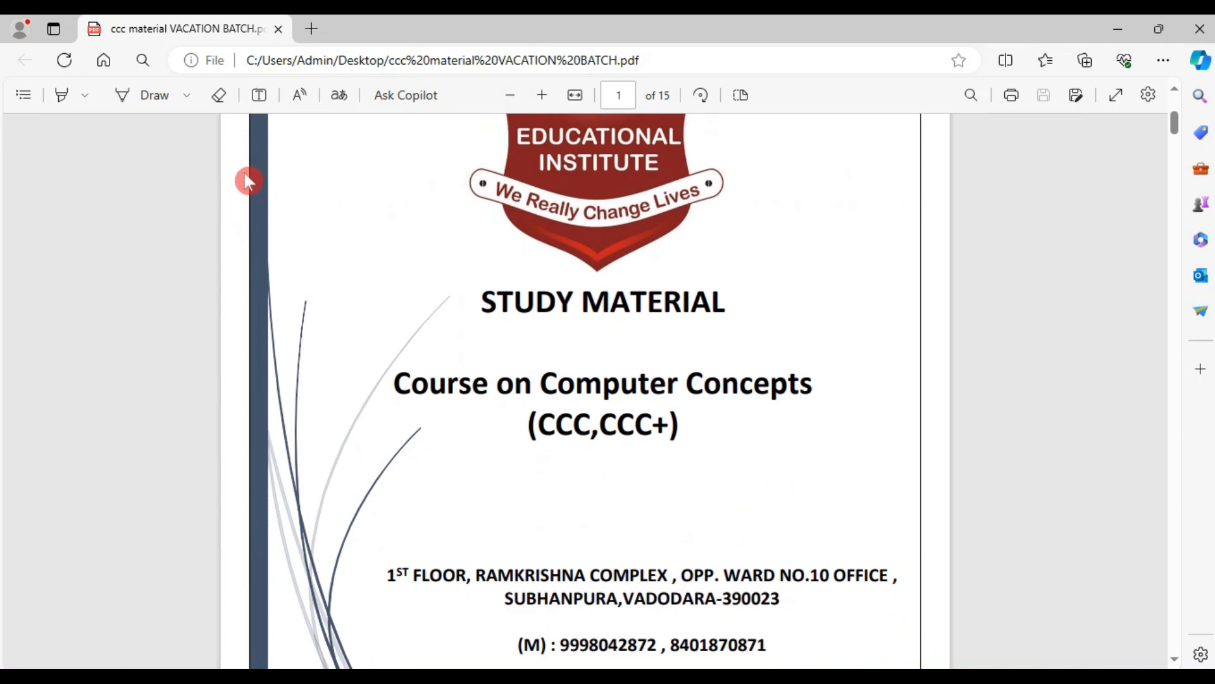
{"action": "scroll", "coordinate": [274, 477], "scroll_direction": "down", "scroll_amount": 5}
{"action": "scroll", "coordinate": [361, 494], "scroll_direction": "up", "scroll_amount": 4}
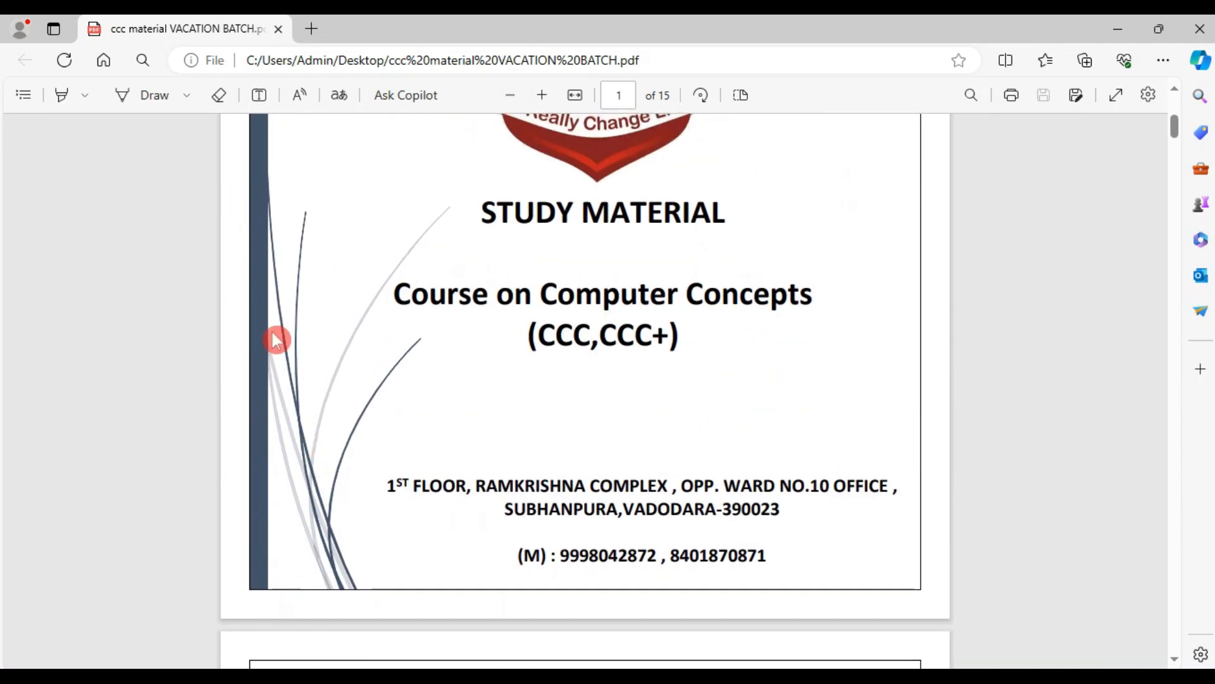
{"action": "scroll", "coordinate": [456, 415], "scroll_direction": "up", "scroll_amount": 6}
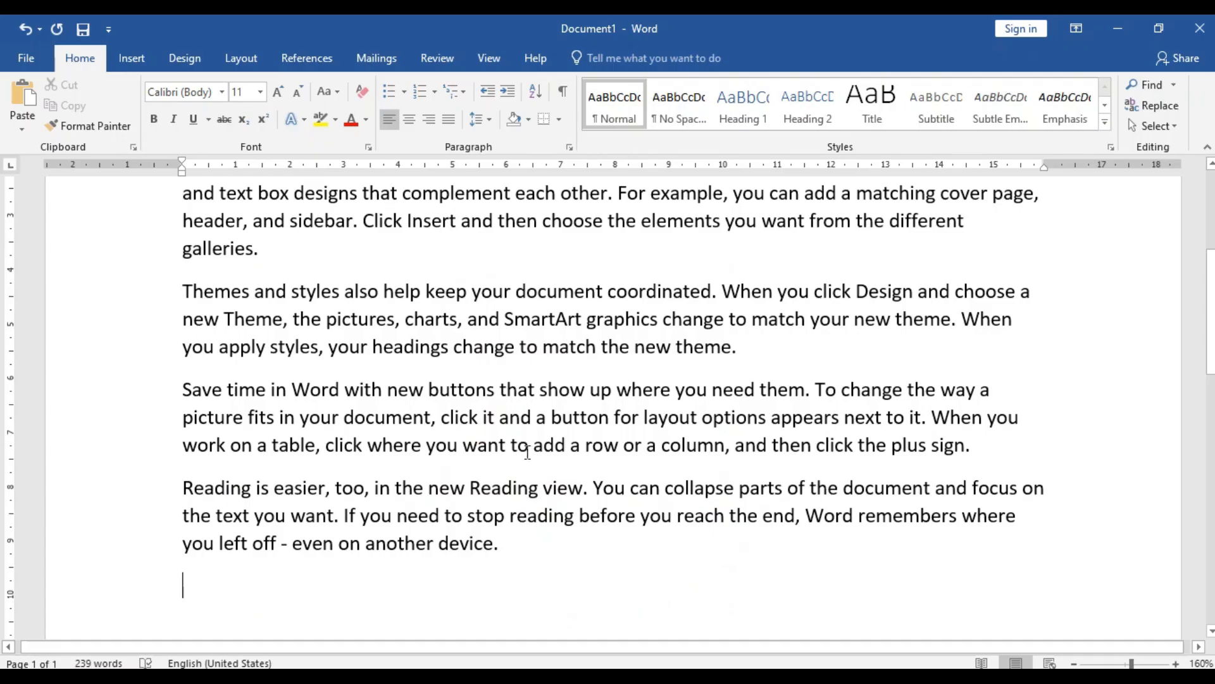
- Return to the Word document and add the built-in Whisp cover page in front of the sample text
{"action": "scroll", "coordinate": [551, 380], "scroll_direction": "up", "scroll_amount": 4}
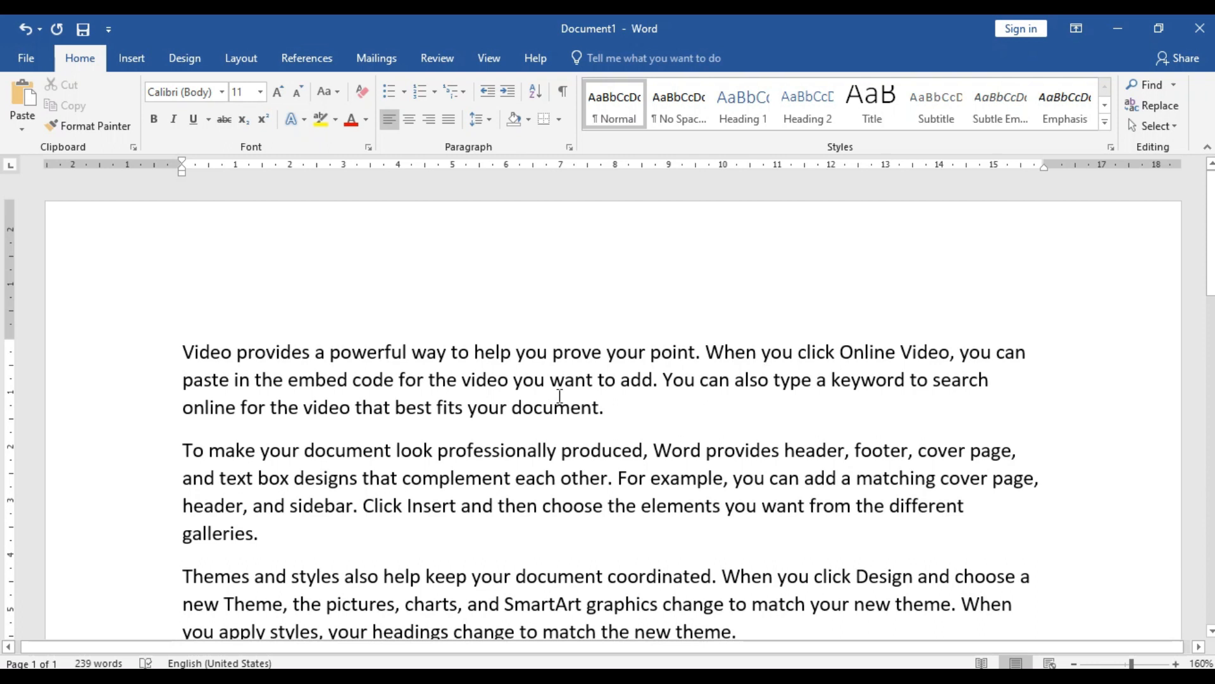
{"action": "scroll", "coordinate": [561, 389], "scroll_direction": "down", "scroll_amount": 10}
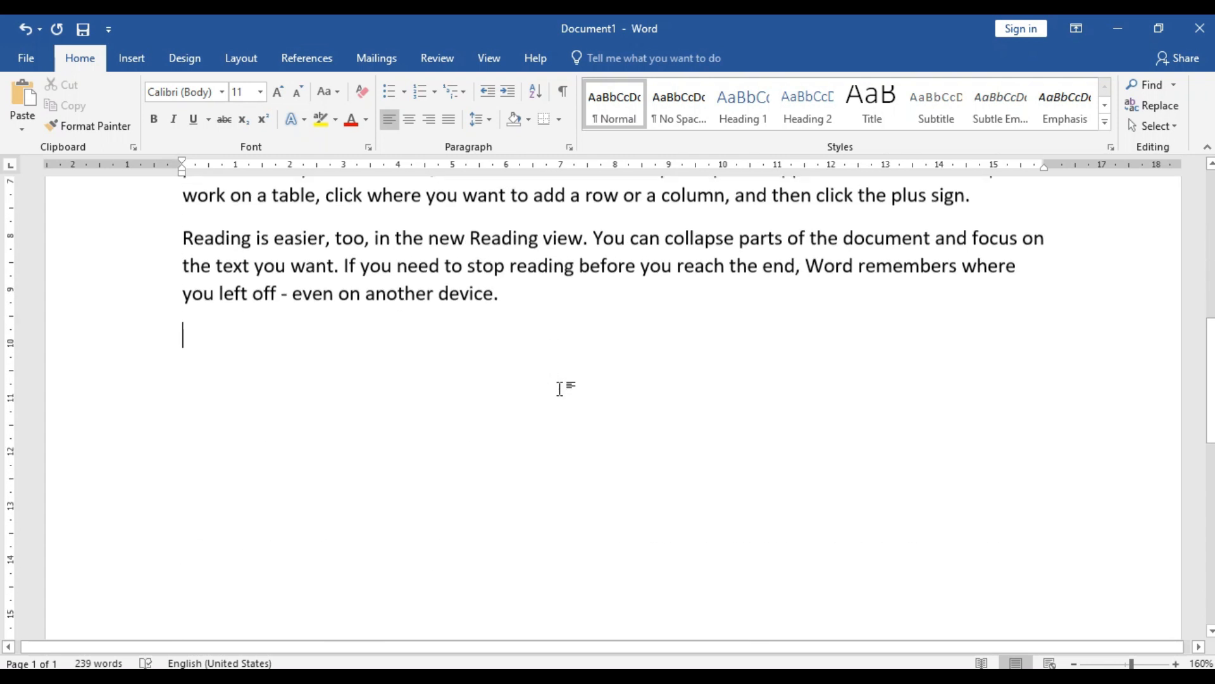
{"action": "scroll", "coordinate": [561, 389], "scroll_direction": "up", "scroll_amount": 10}
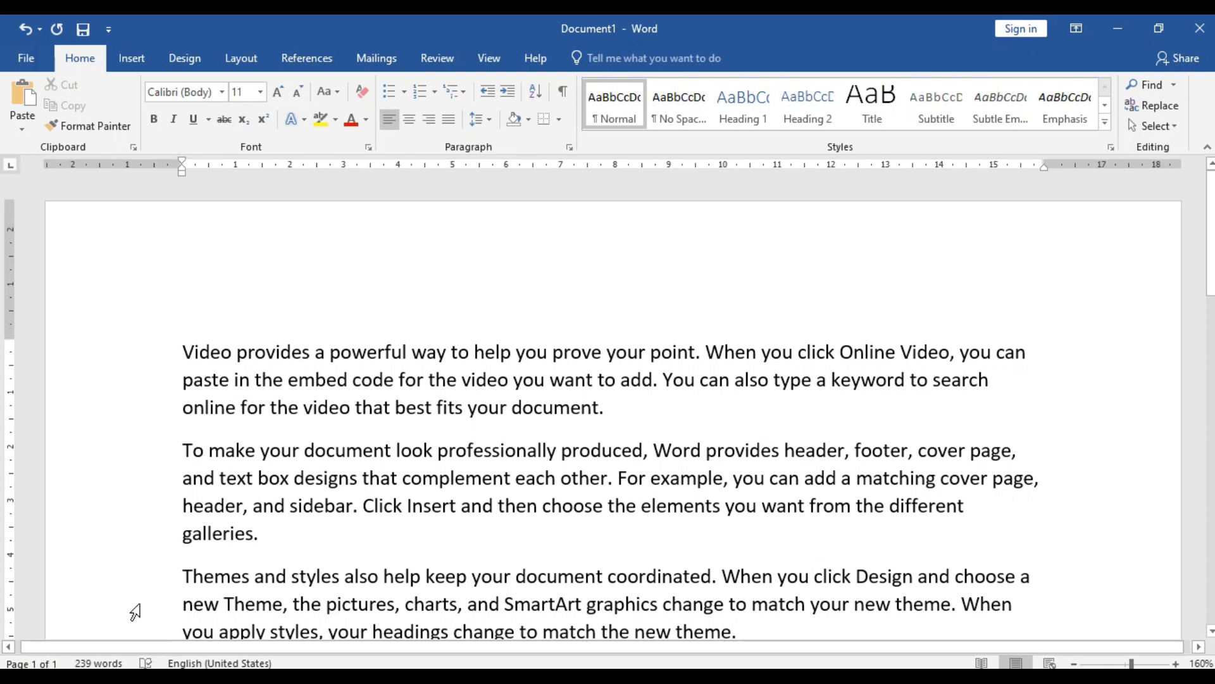
{"action": "left_click", "coordinate": [132, 58]}
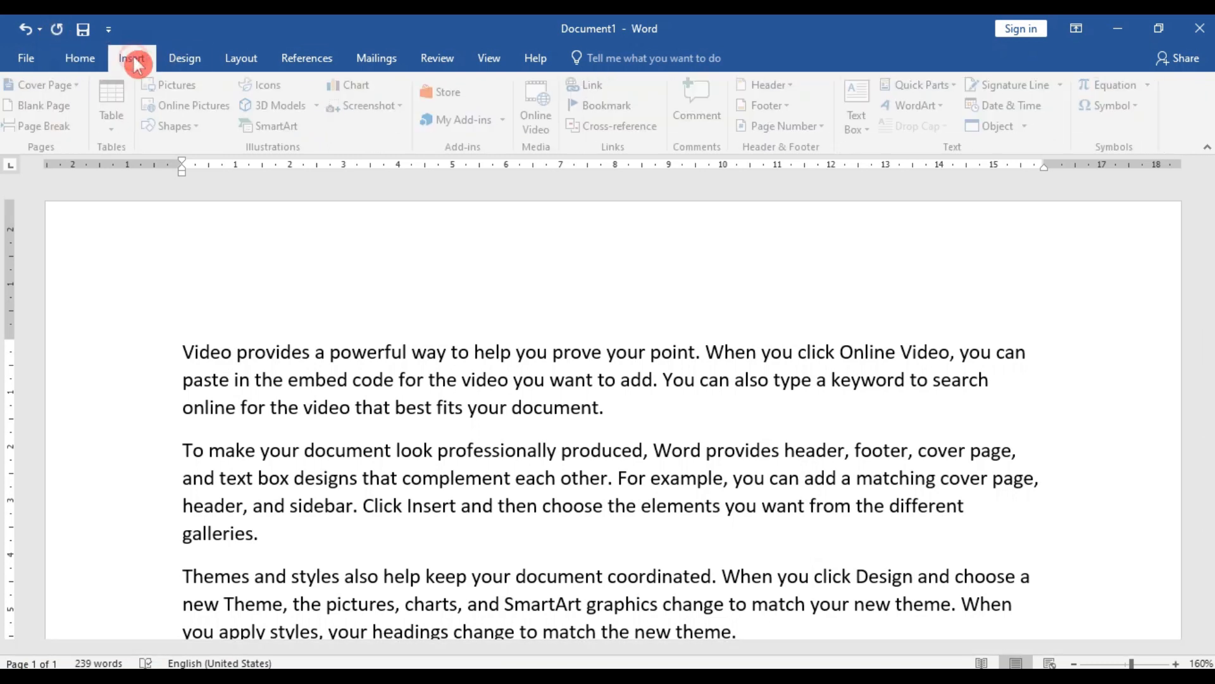
{"action": "left_click", "coordinate": [77, 86]}
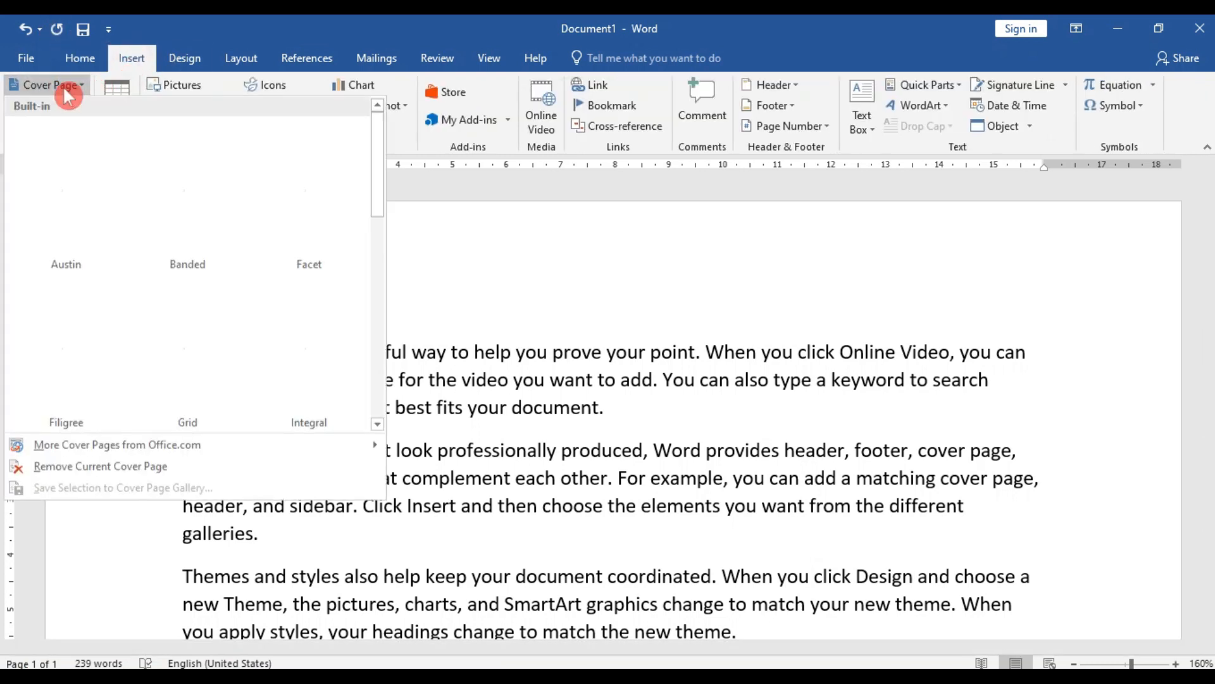
{"action": "left_click_drag", "start_coordinate": [382, 162], "coordinate": [382, 377]}
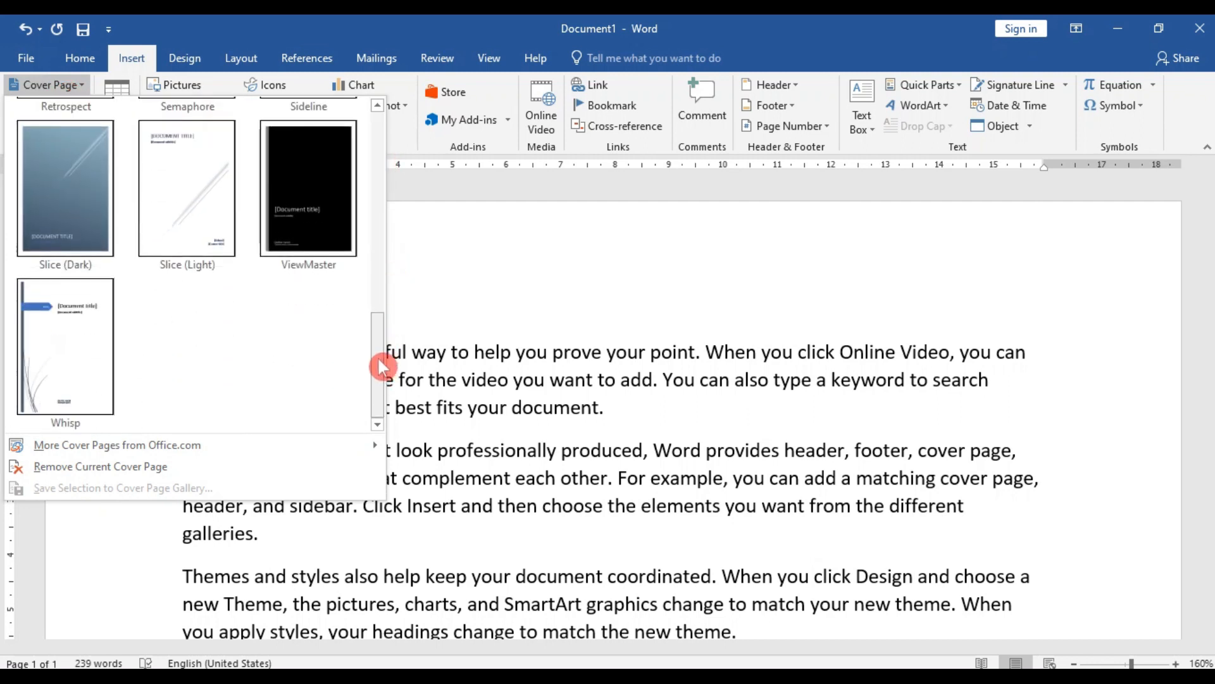
{"action": "scroll", "coordinate": [378, 367], "scroll_direction": "up", "scroll_amount": 5}
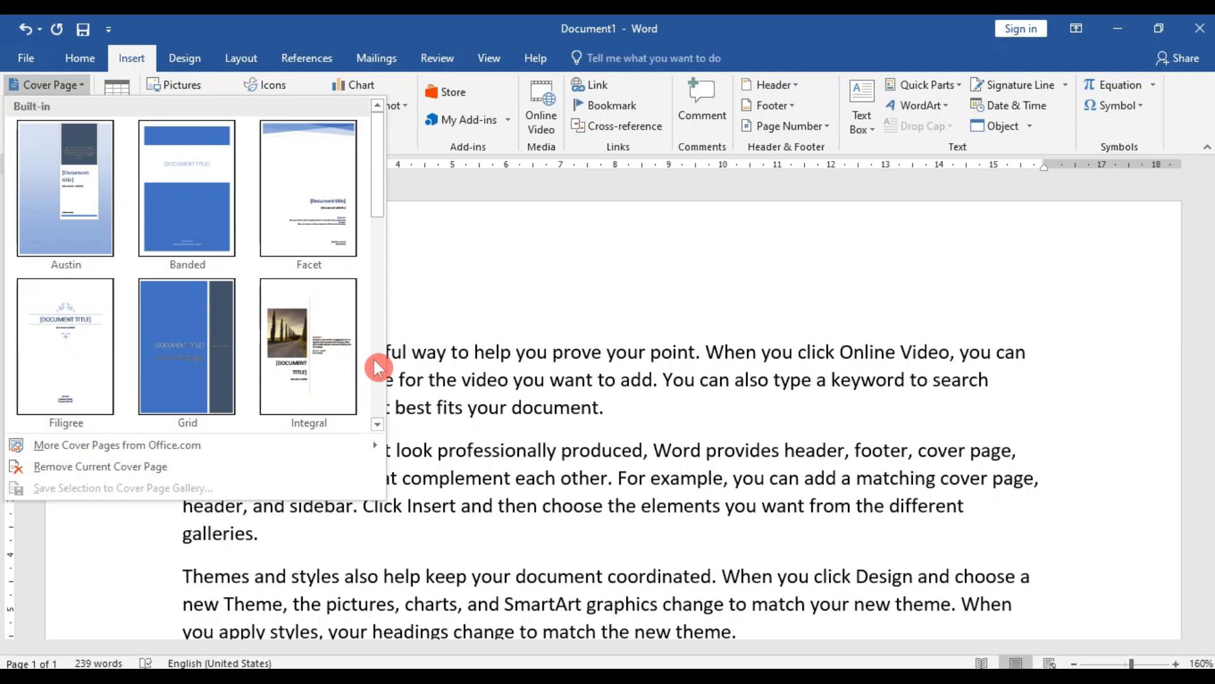
{"action": "scroll", "coordinate": [374, 361], "scroll_direction": "down", "scroll_amount": 5}
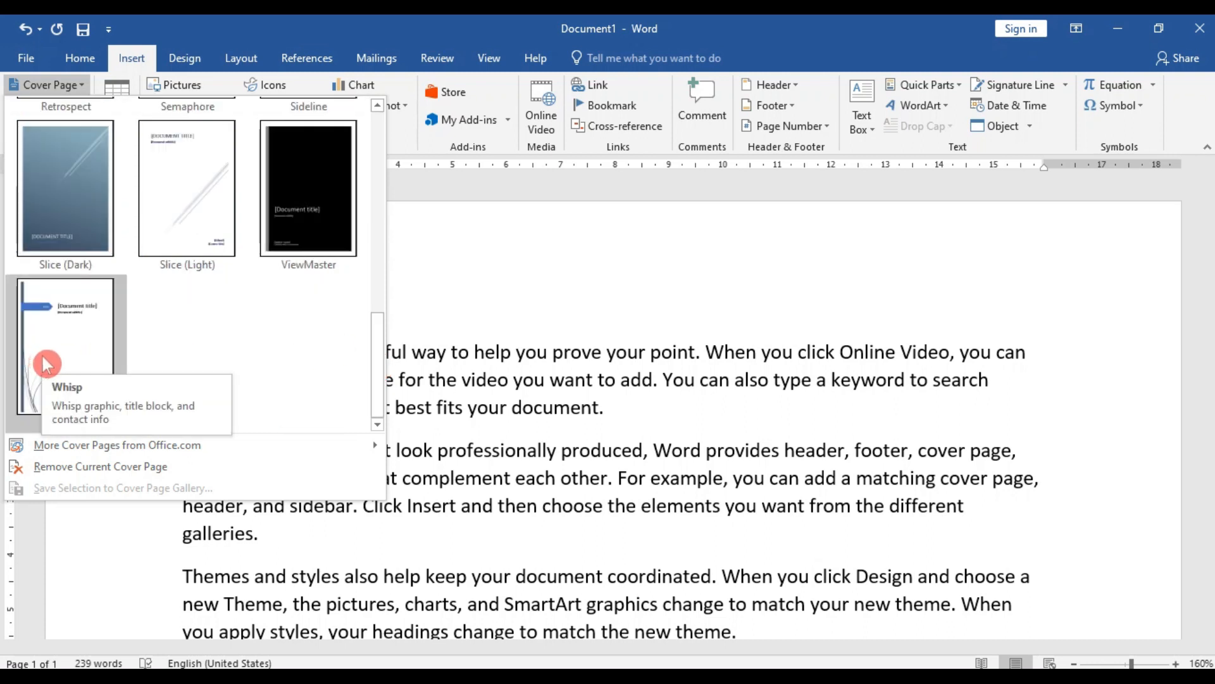
{"action": "left_click", "coordinate": [46, 364]}
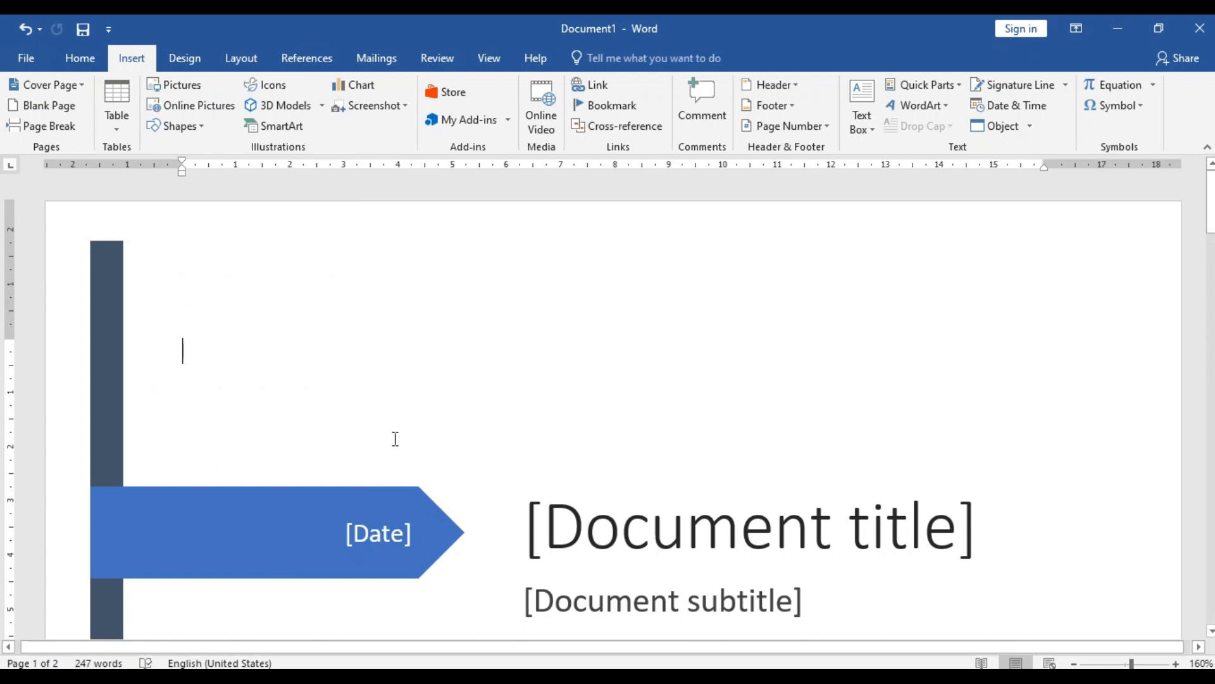
- Enter COMPUTER BASIC as the cover page title and CCC as its subtitle
{"action": "scroll", "coordinate": [395, 438], "scroll_direction": "down", "scroll_amount": 2}
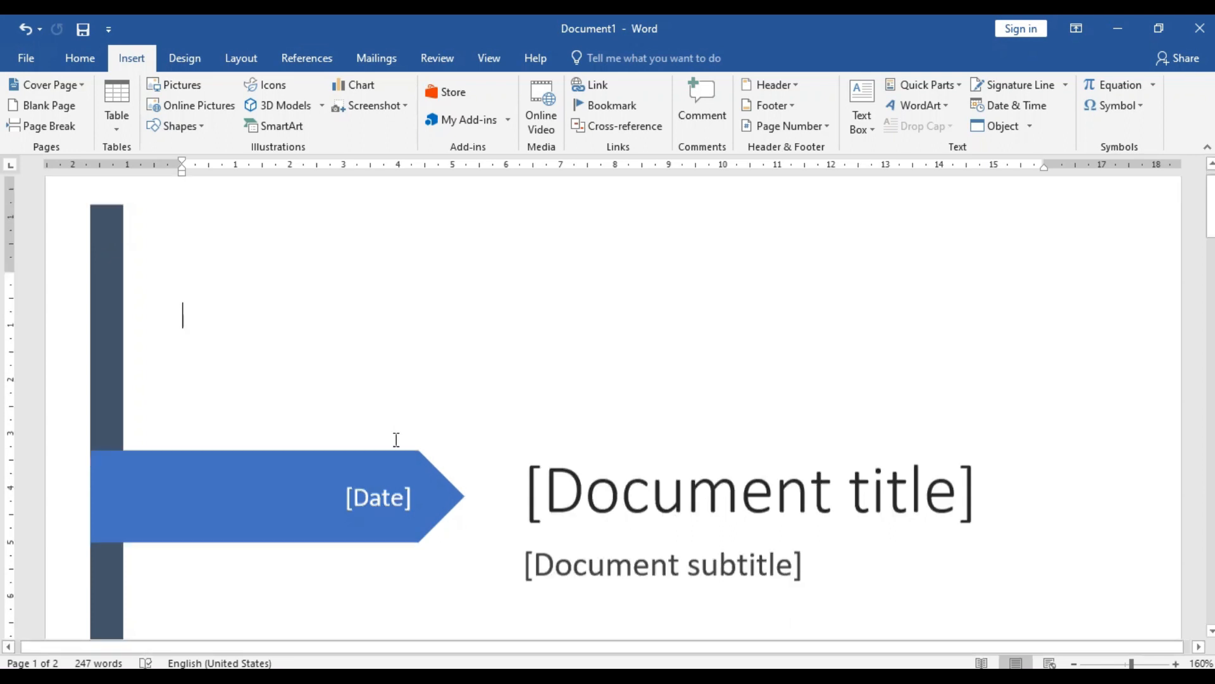
{"action": "left_click", "coordinate": [637, 392]}
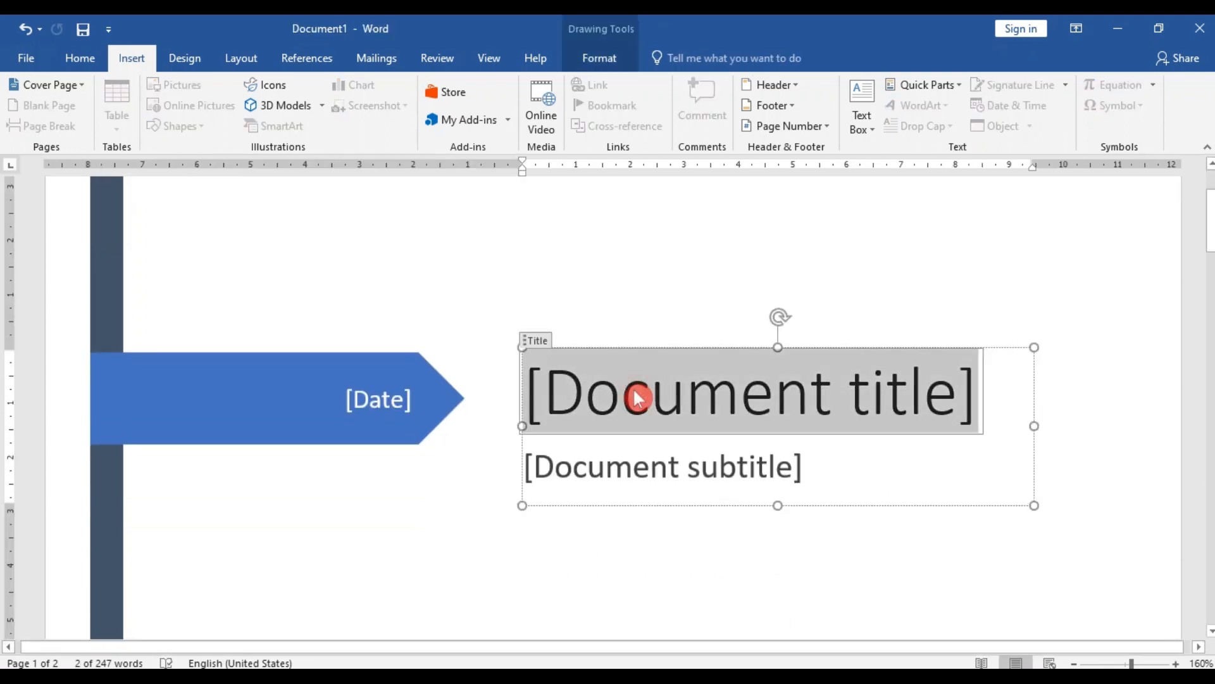
{"action": "type", "text": "COMPUTE"}
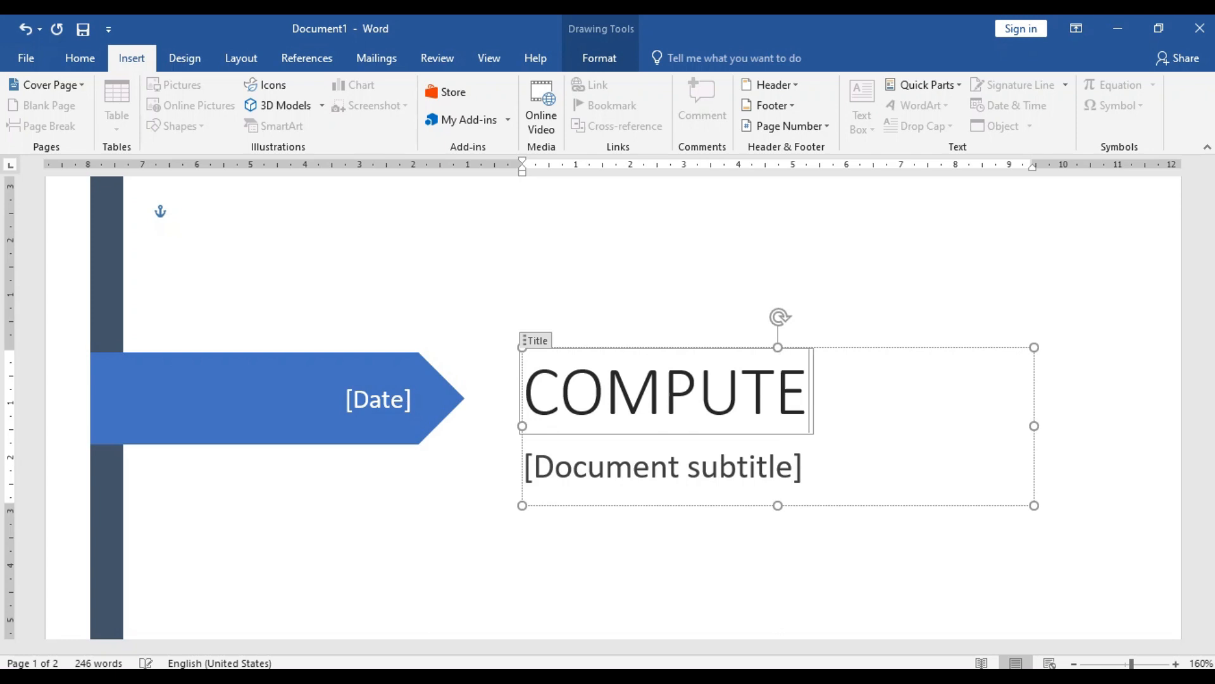
{"action": "type", "text": "R BASIC"}
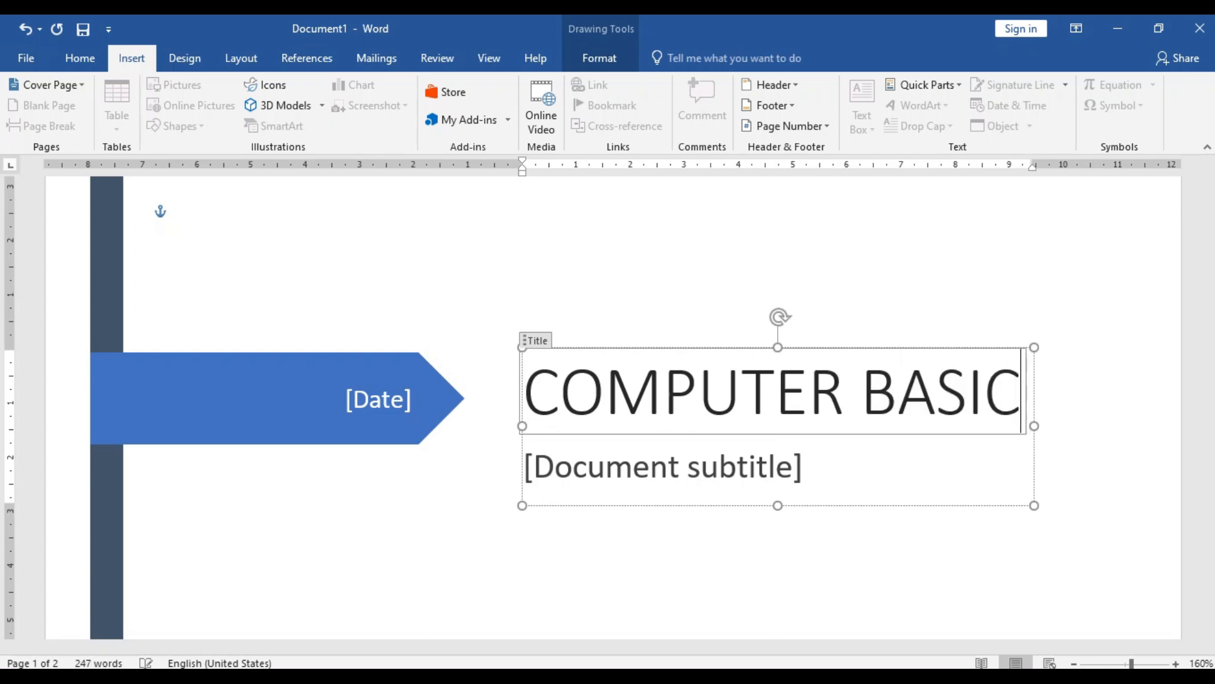
{"action": "left_click", "coordinate": [640, 466]}
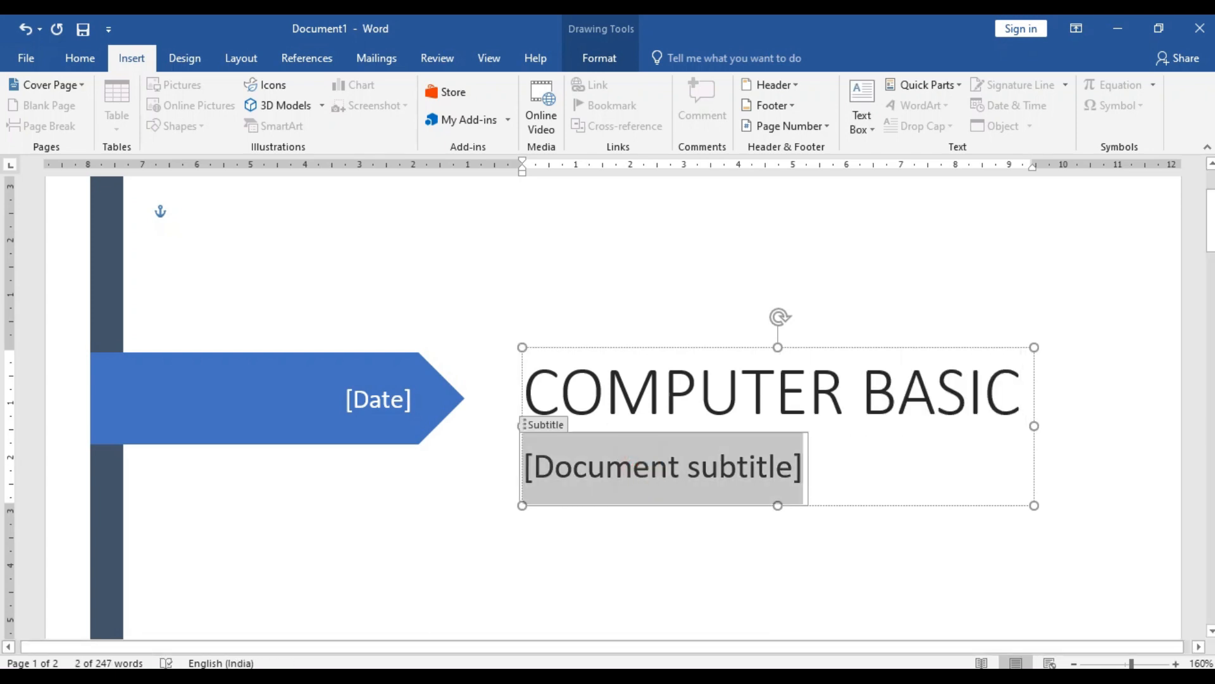
{"action": "type", "text": "CCC"}
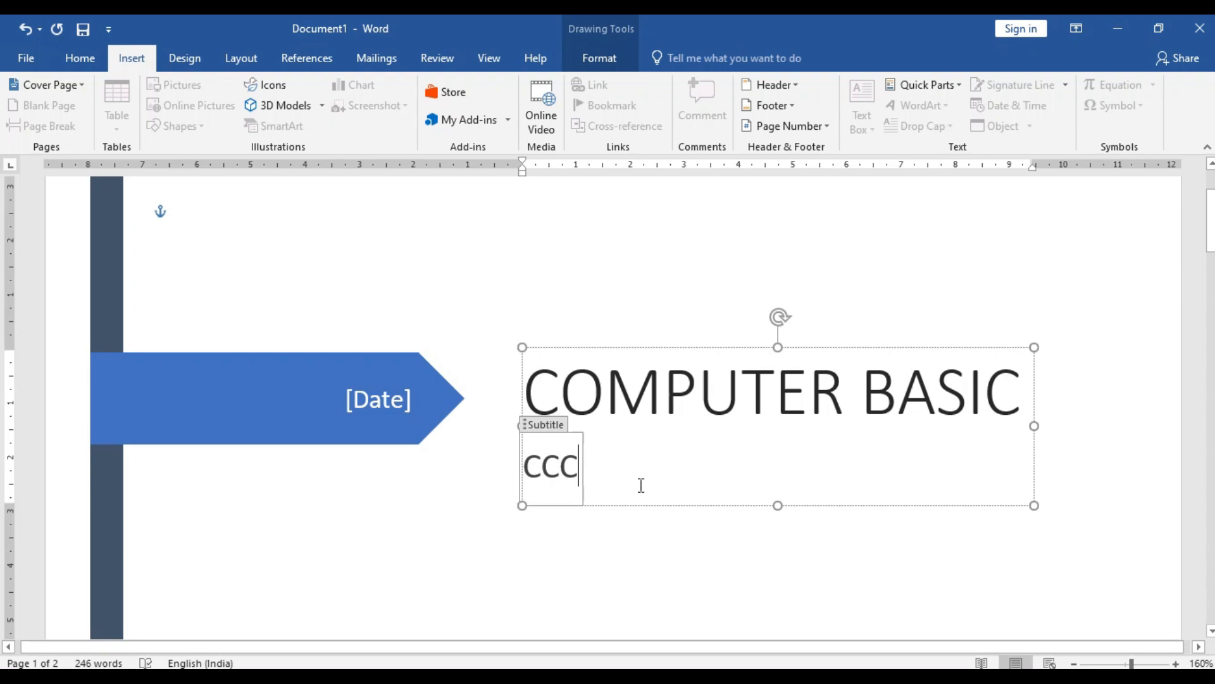
- Set the cover page date to 4/11/2024
{"action": "left_click", "coordinate": [433, 404]}
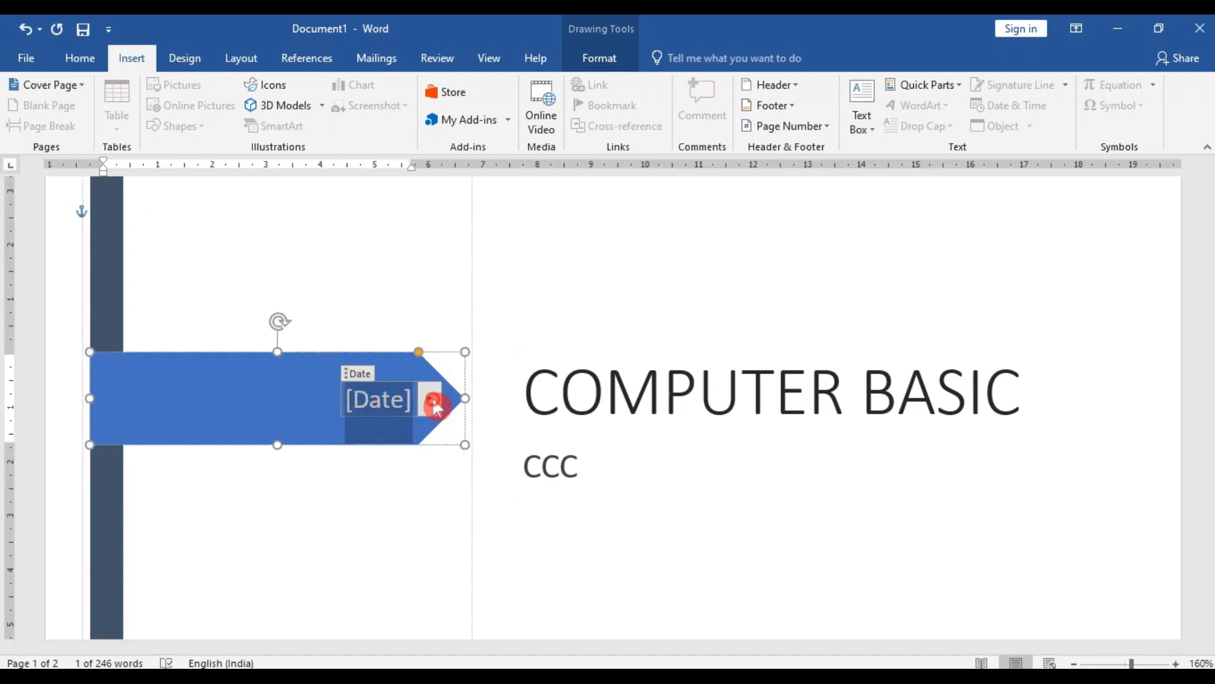
{"action": "left_click", "coordinate": [367, 554]}
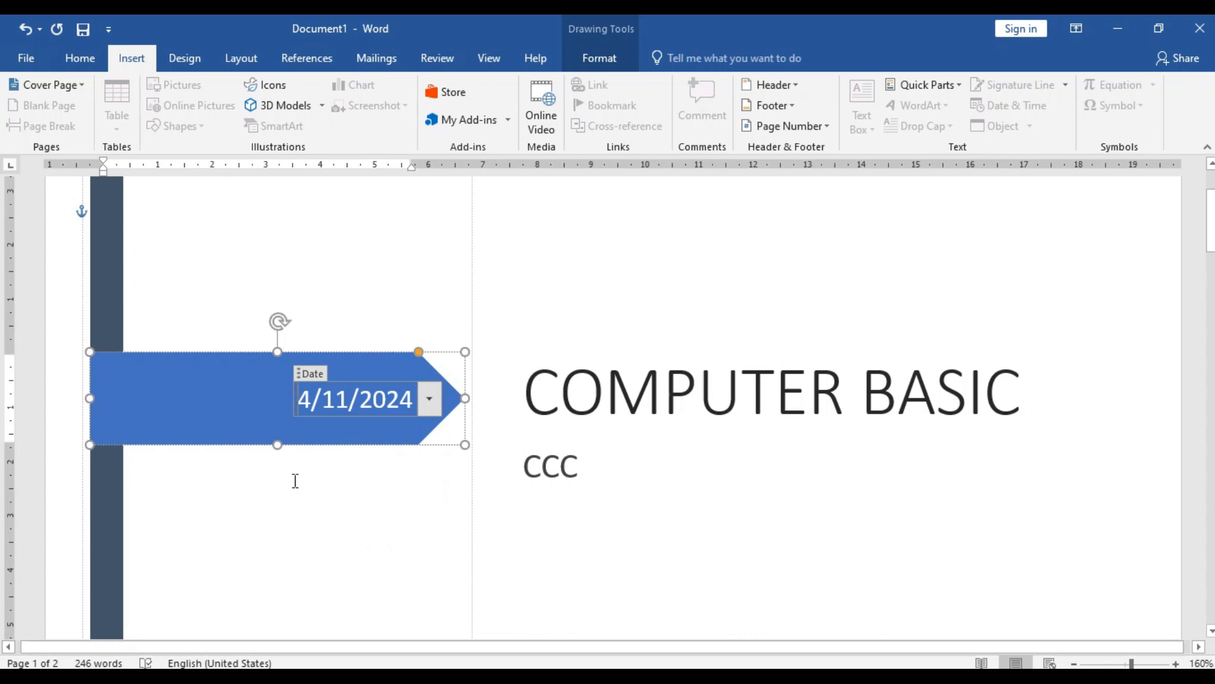
- Delete the date field from the blue arrow and the author and company name text box from the cover page
{"action": "left_click", "coordinate": [310, 373]}
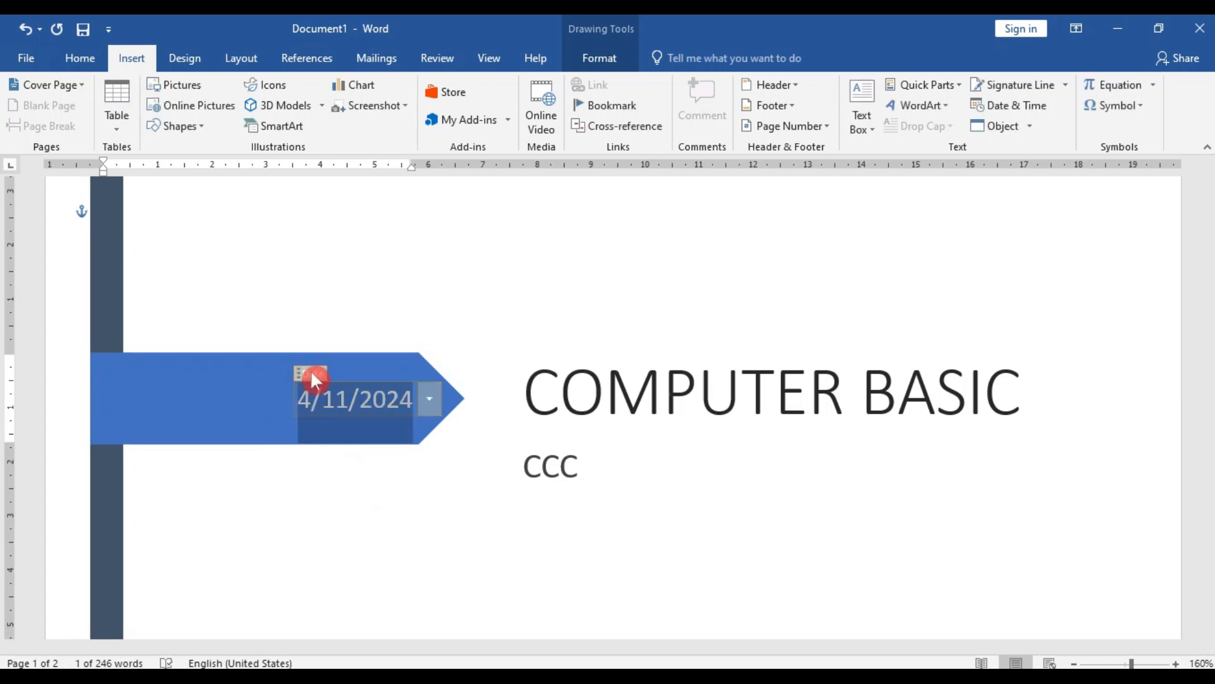
{"action": "key", "text": "Delete"}
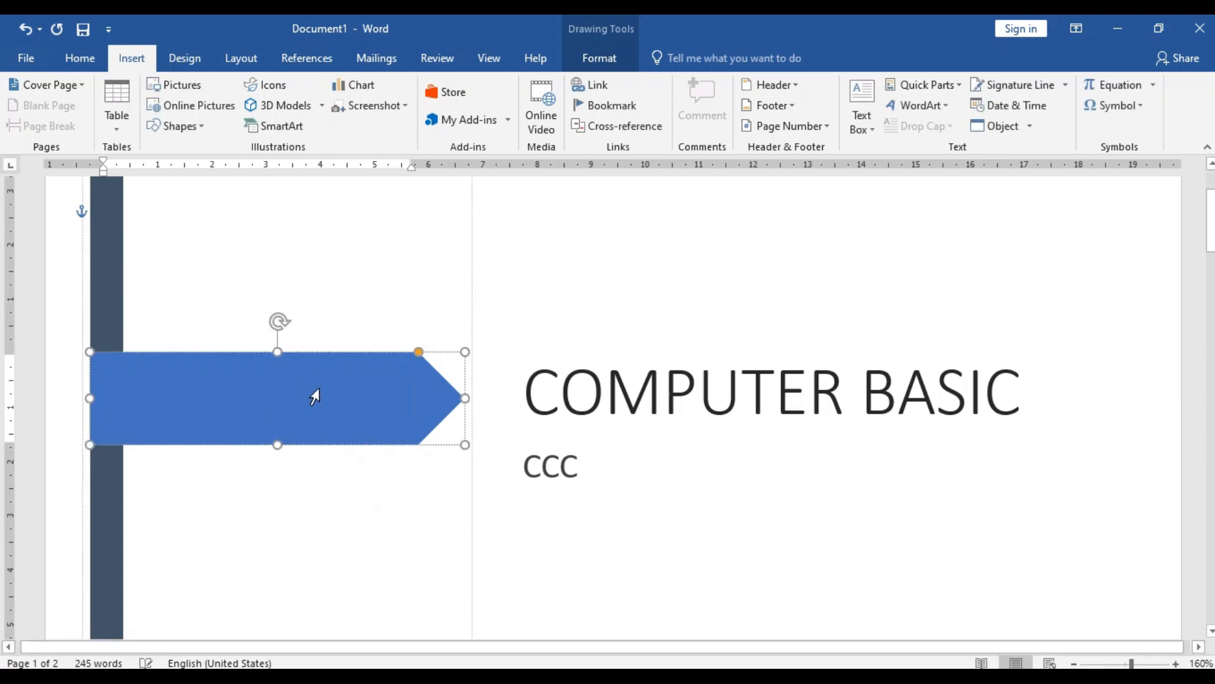
{"action": "scroll", "coordinate": [532, 456], "scroll_direction": "down", "scroll_amount": 15}
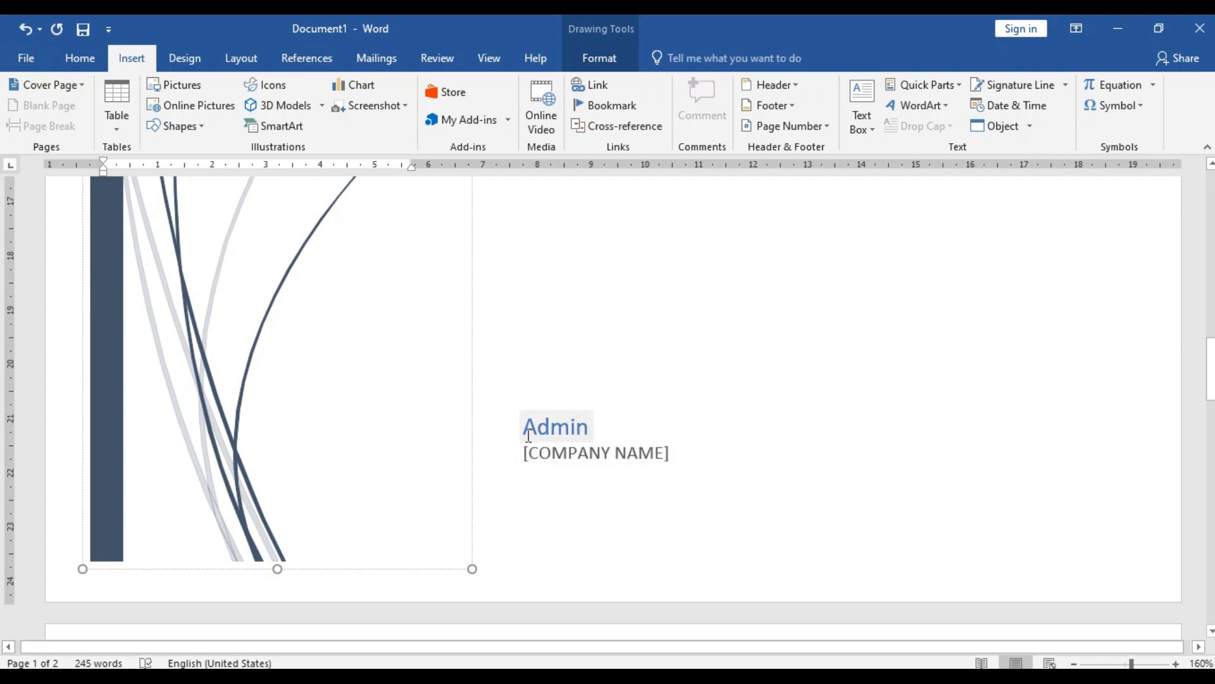
{"action": "left_click", "coordinate": [529, 436]}
{"action": "left_click", "coordinate": [714, 408]}
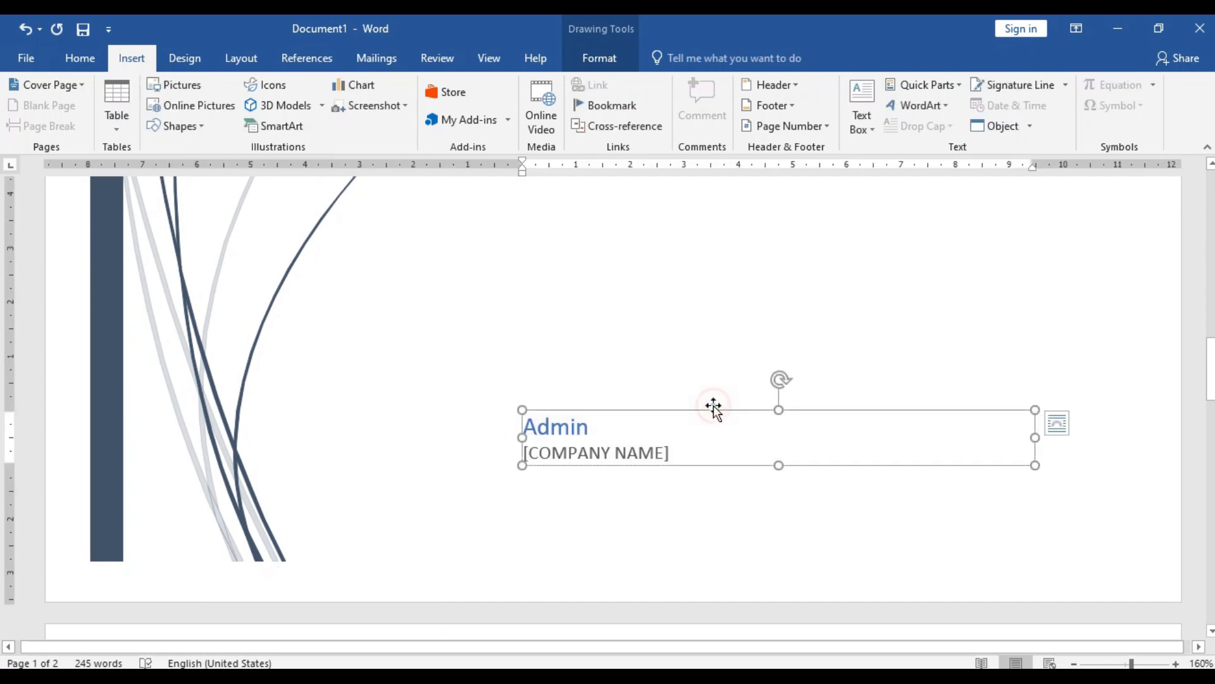
{"action": "key", "text": "Delete"}
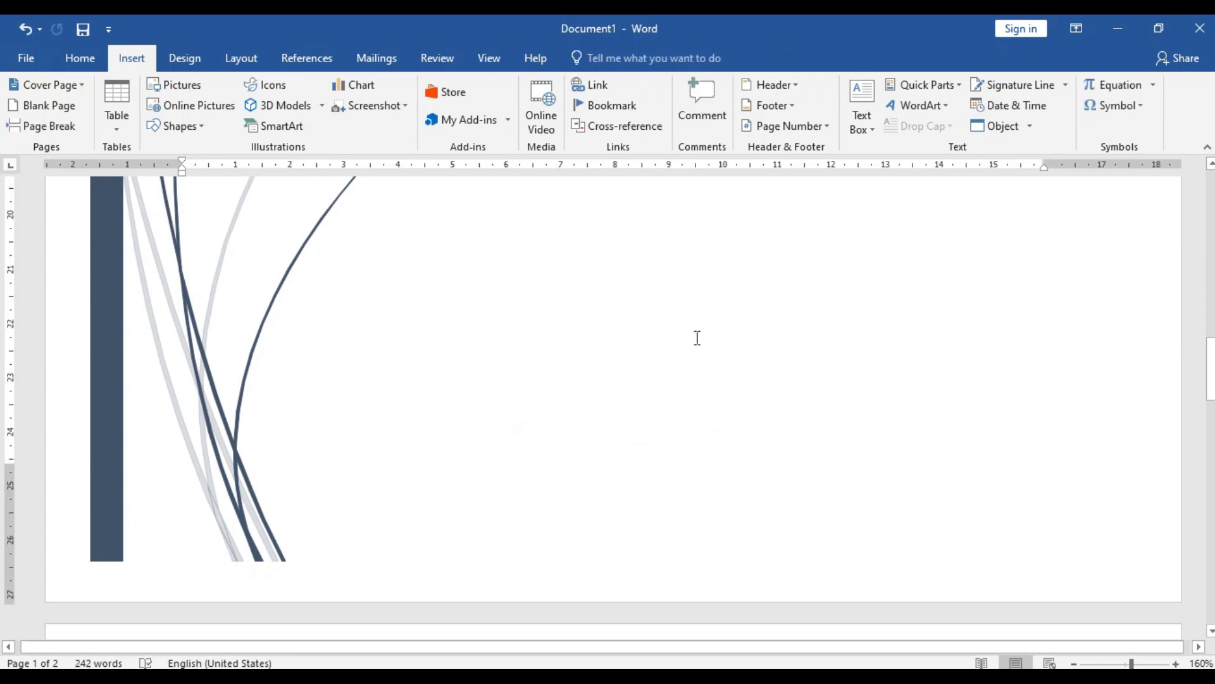
- Insert a blank page at the empty line below the last paragraph of the sample text
{"action": "scroll", "coordinate": [653, 274], "scroll_direction": "down", "scroll_amount": 10}
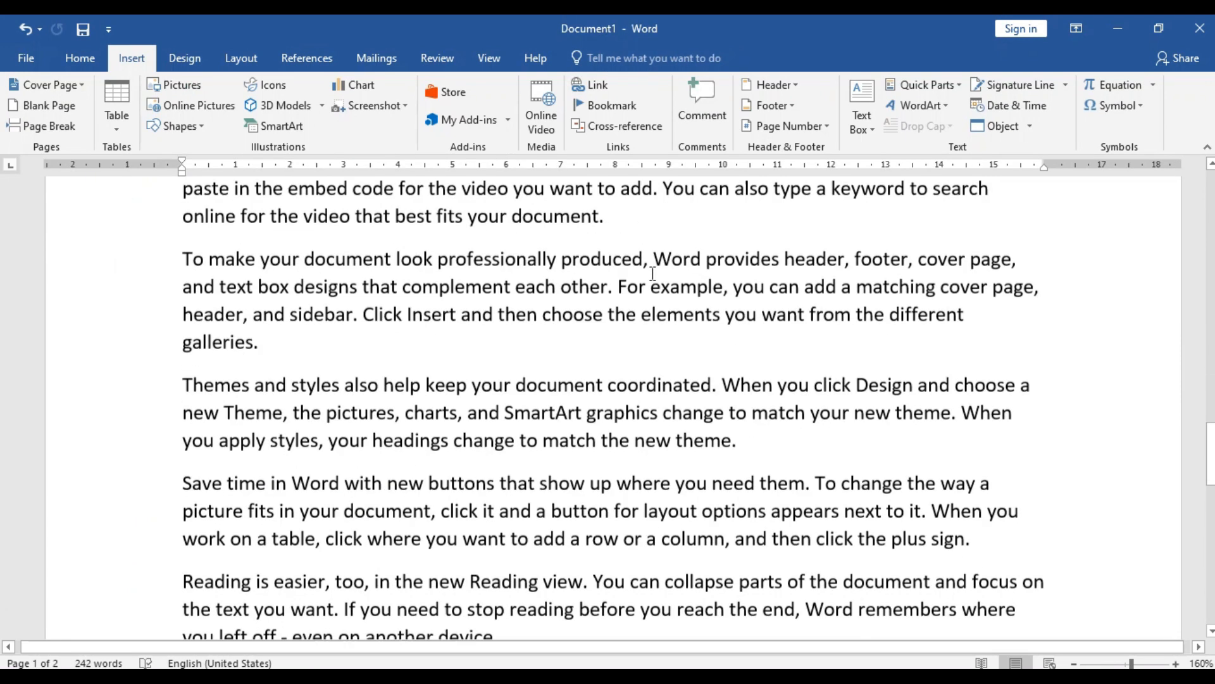
{"action": "scroll", "coordinate": [555, 261], "scroll_direction": "down", "scroll_amount": 6}
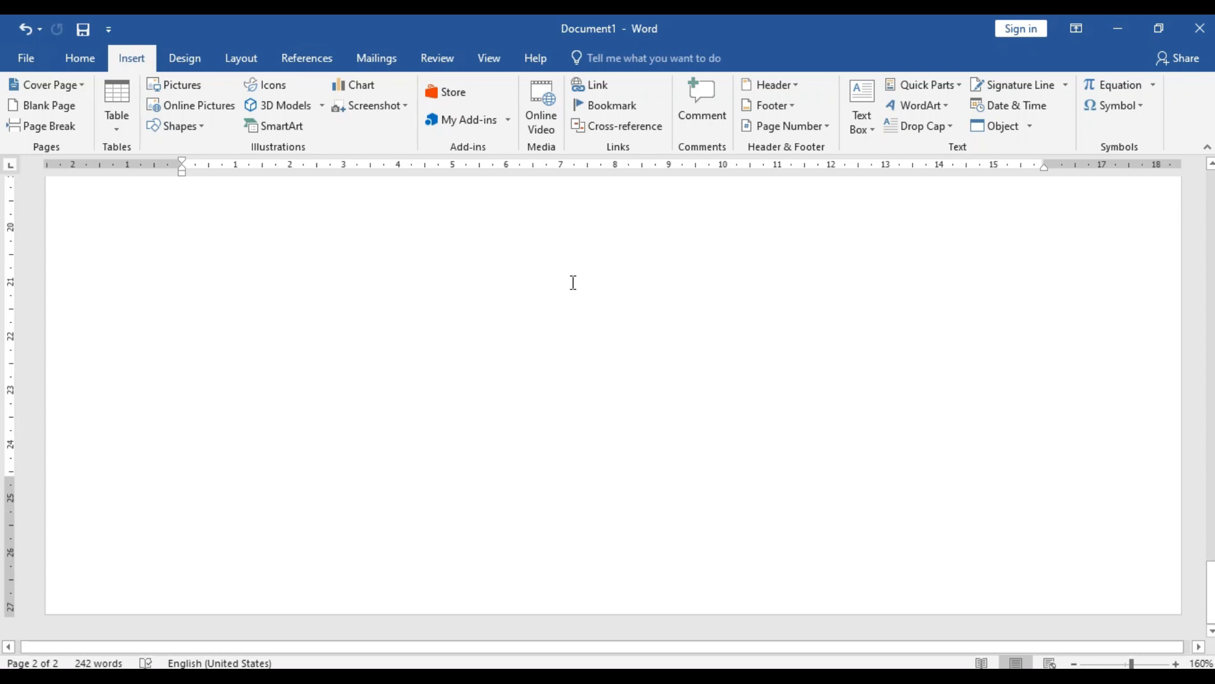
{"action": "scroll", "coordinate": [576, 287], "scroll_direction": "up", "scroll_amount": 8}
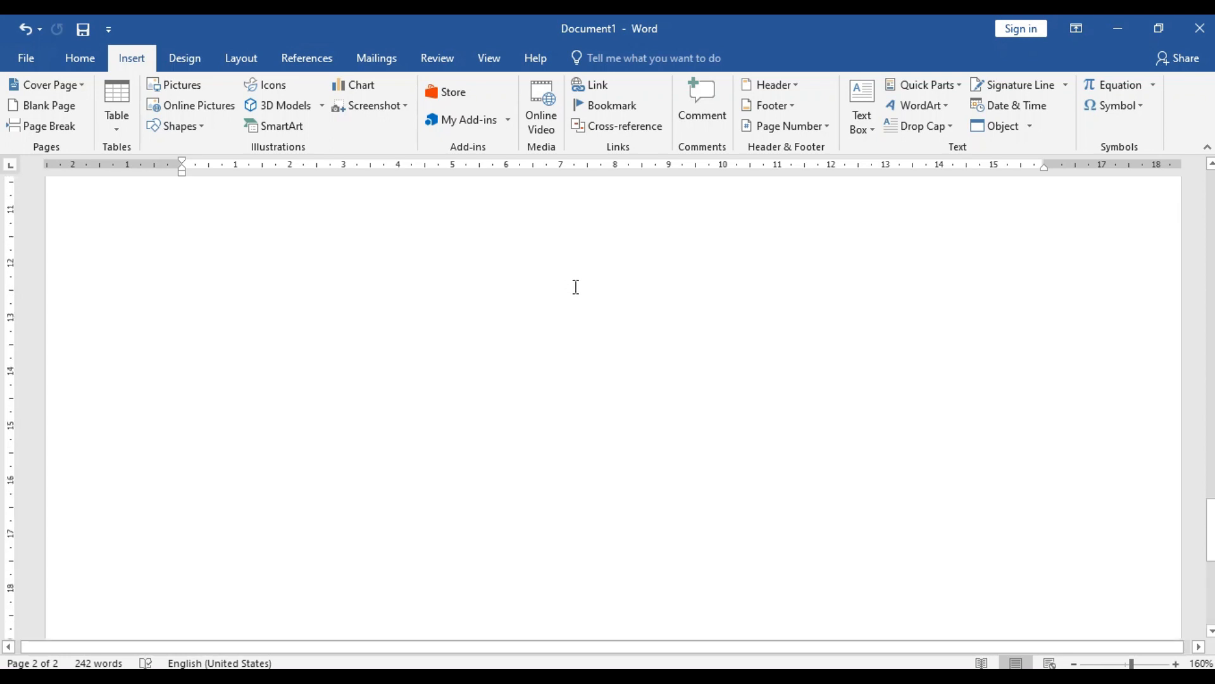
{"action": "scroll", "coordinate": [579, 289], "scroll_direction": "up", "scroll_amount": 2}
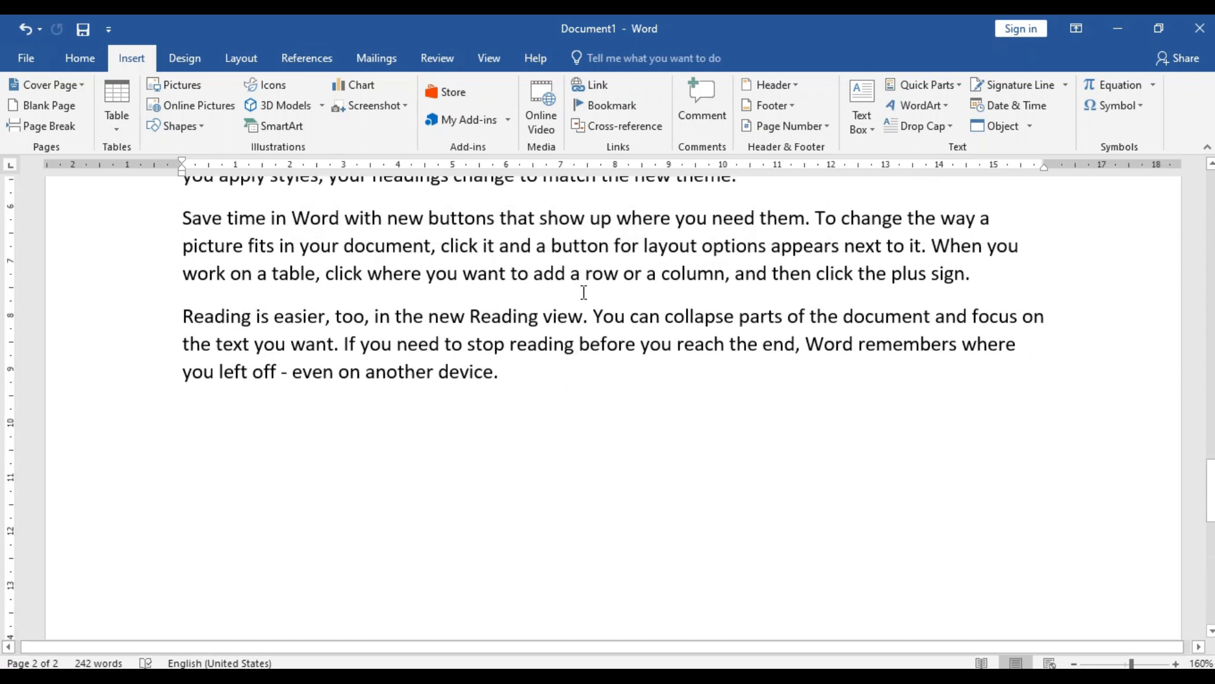
{"action": "left_click", "coordinate": [56, 107]}
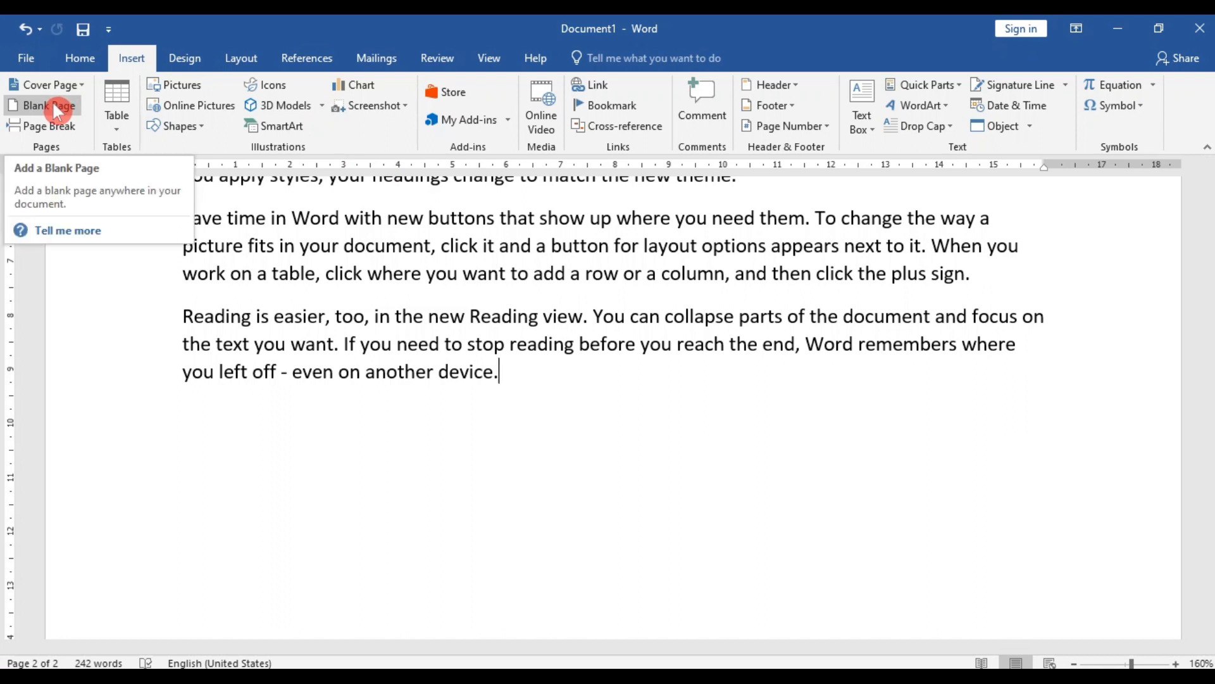
{"action": "left_click", "coordinate": [435, 468]}
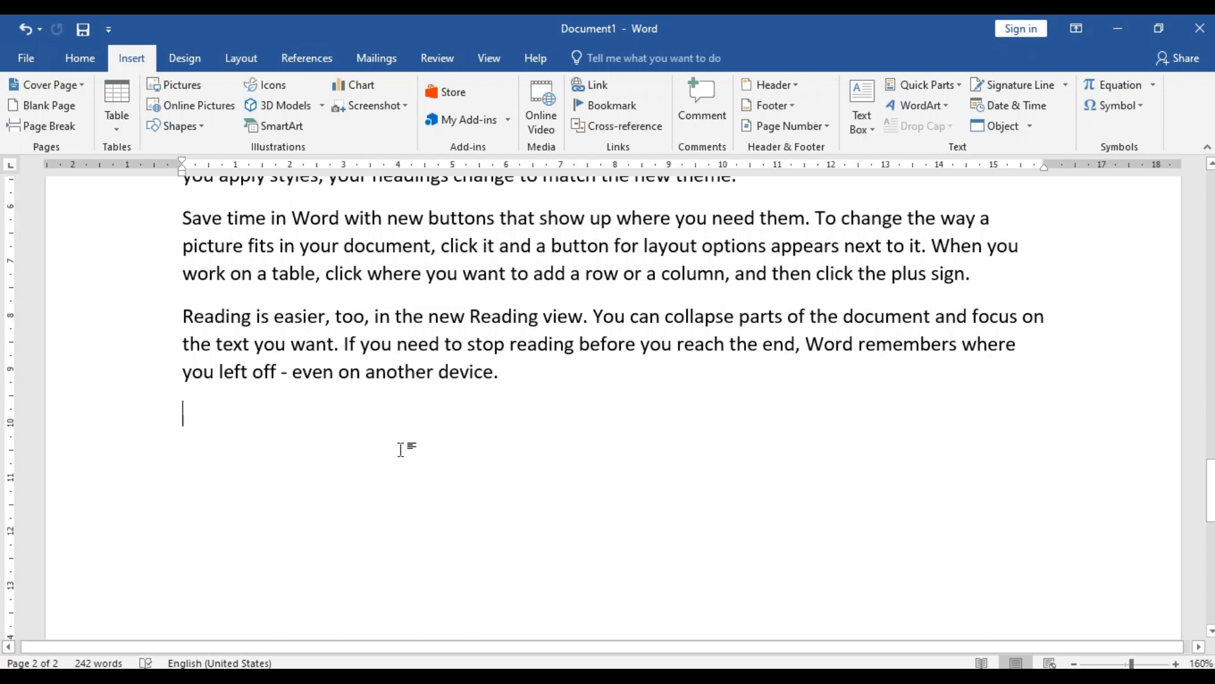
{"action": "left_click", "coordinate": [52, 111]}
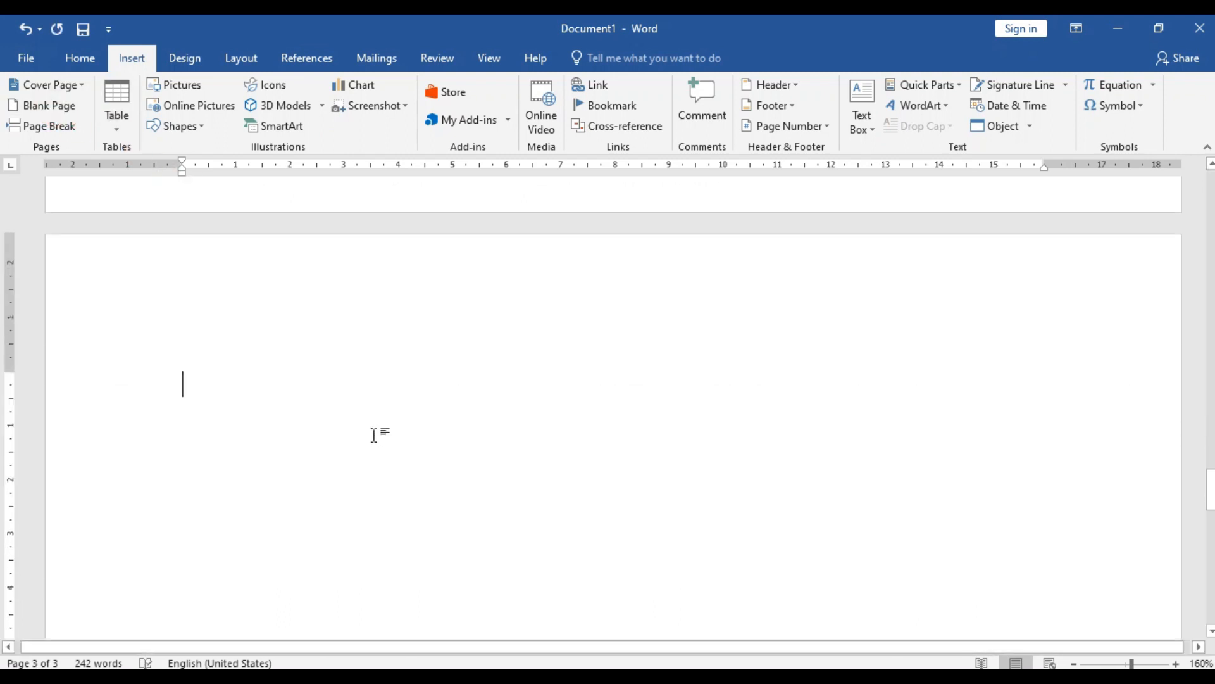
- Remove the empty page that follows the sample text at the end of the document
{"action": "left_click", "coordinate": [88, 660]}
{"action": "scroll", "coordinate": [560, 469], "scroll_direction": "up", "scroll_amount": 5}
{"action": "scroll", "coordinate": [561, 469], "scroll_direction": "up", "scroll_amount": 12}
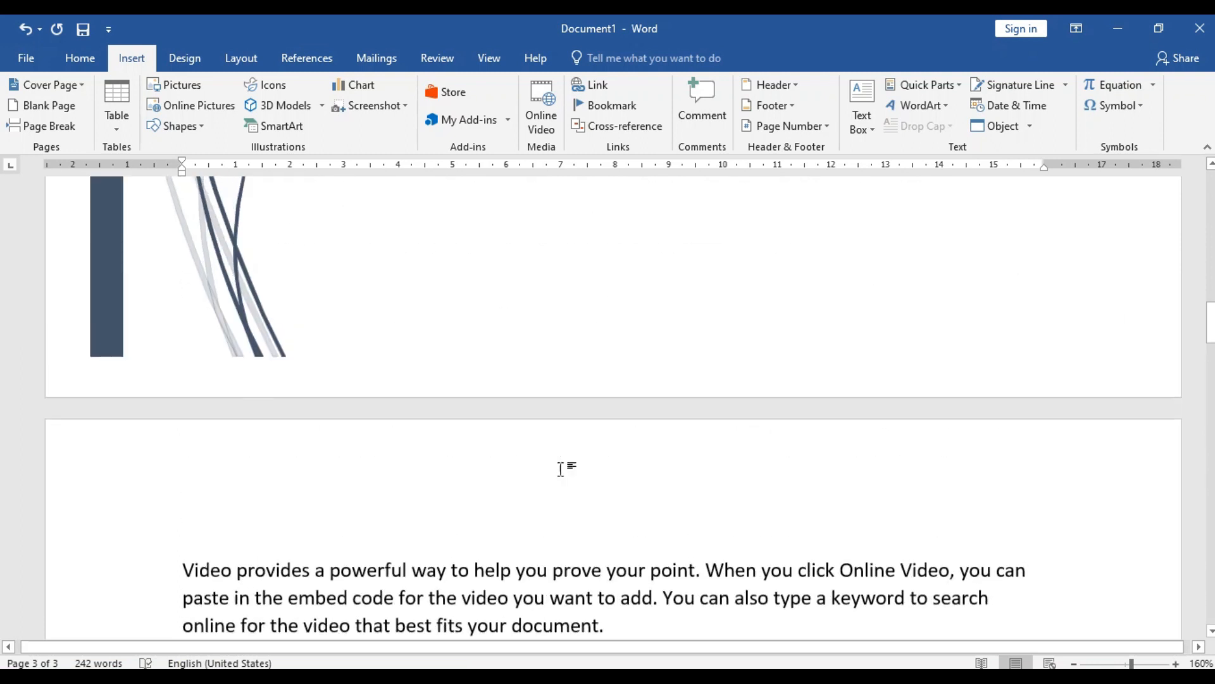
{"action": "scroll", "coordinate": [561, 468], "scroll_direction": "down", "scroll_amount": 15}
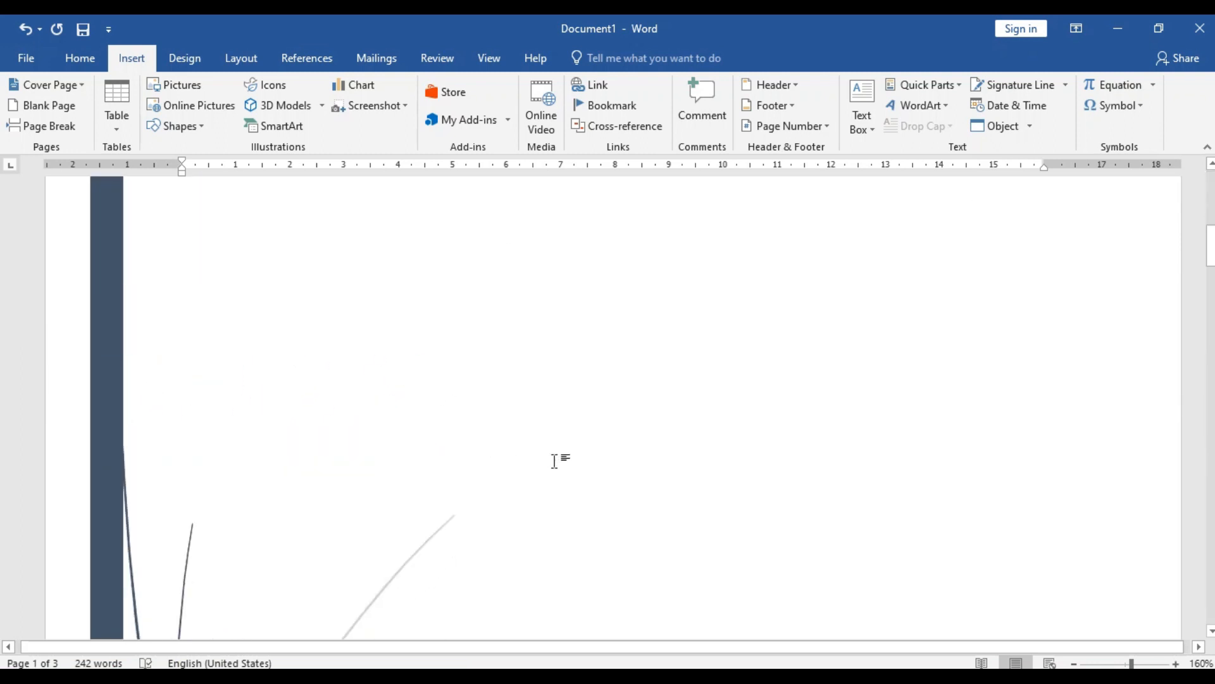
{"action": "scroll", "coordinate": [542, 444], "scroll_direction": "down", "scroll_amount": 4}
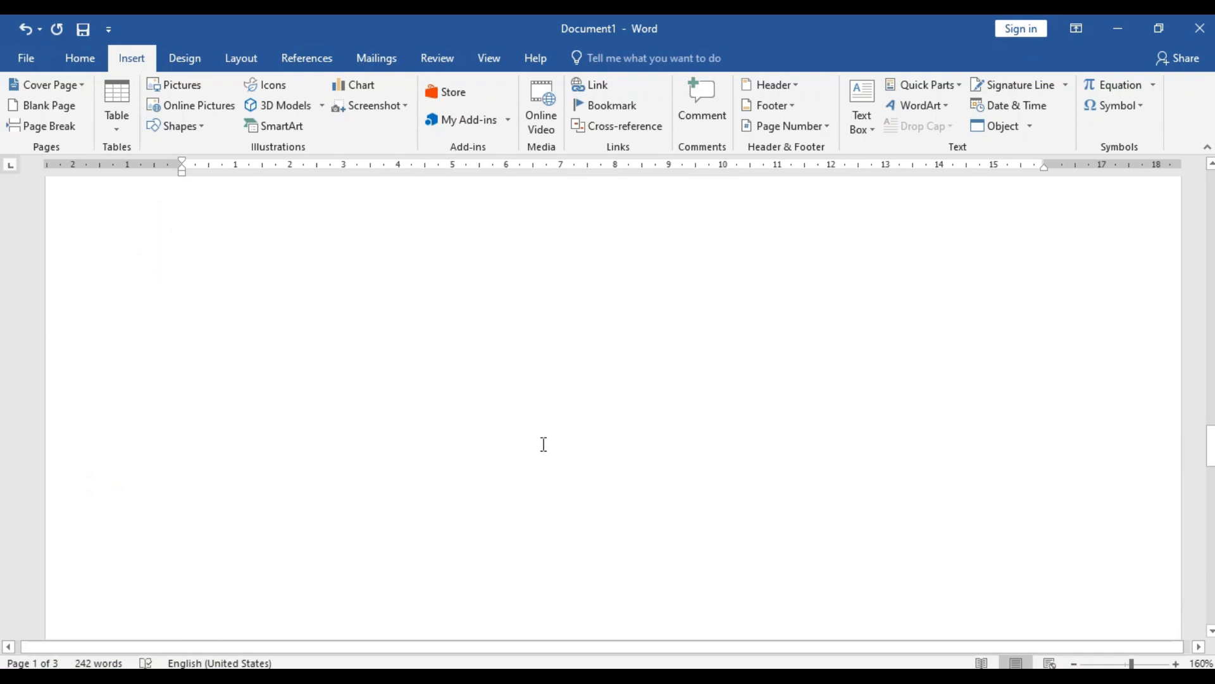
{"action": "left_click", "coordinate": [305, 394]}
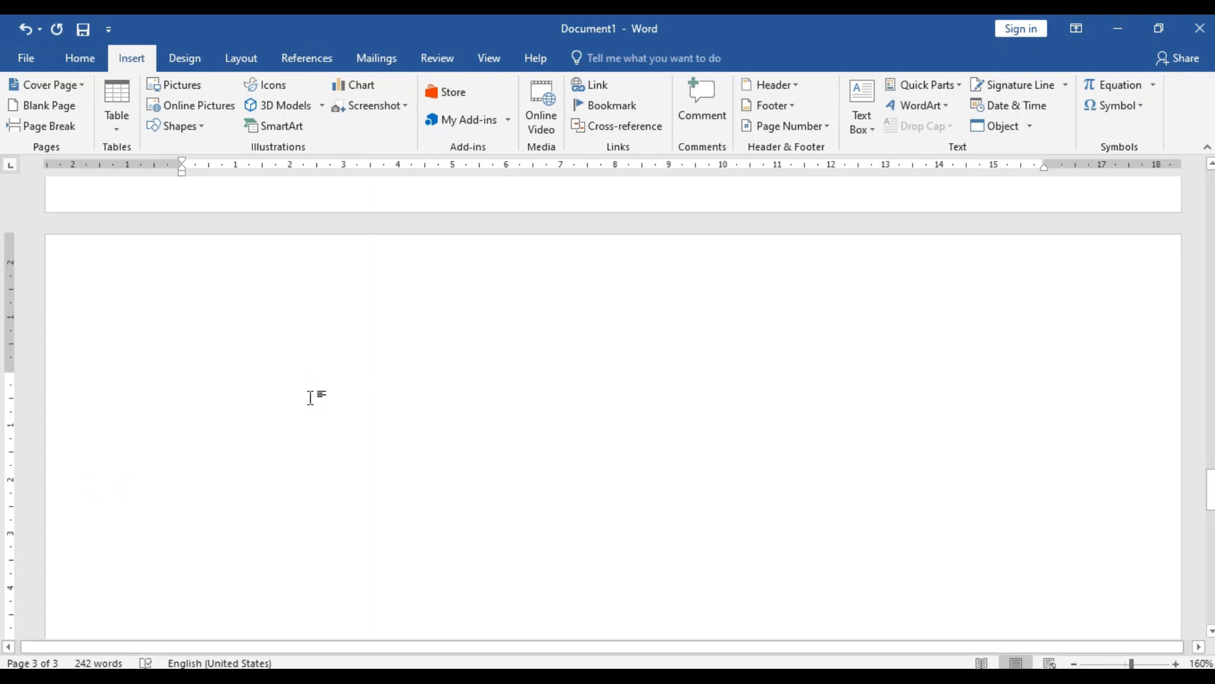
{"action": "key", "text": "BackSpace"}
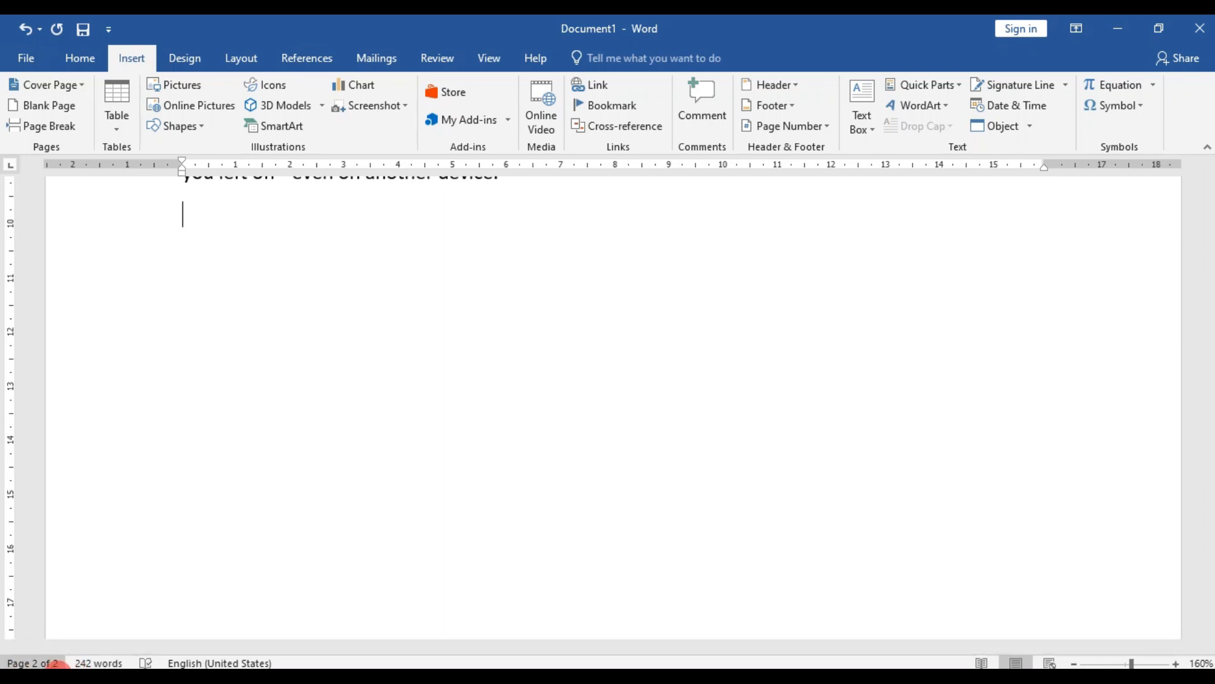
- Insert a page break before the paragraph beginning "Themes and styles" so that it starts on a new page
{"action": "scroll", "coordinate": [586, 472], "scroll_direction": "up", "scroll_amount": 9}
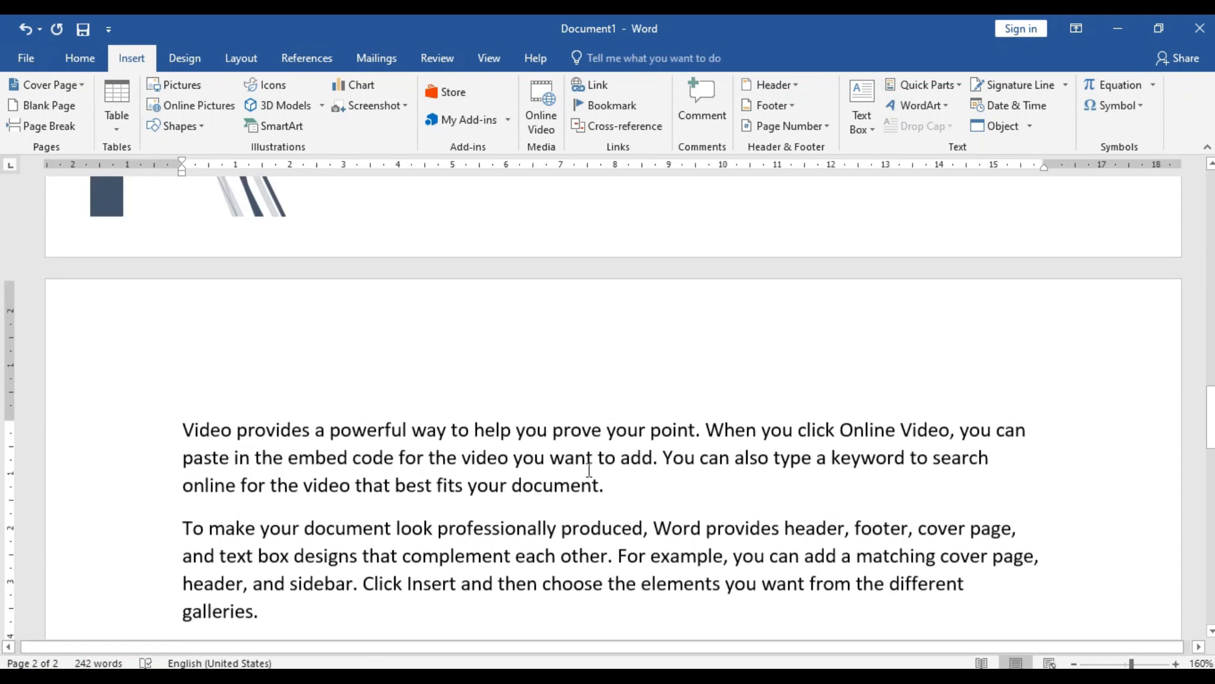
{"action": "scroll", "coordinate": [511, 441], "scroll_direction": "down", "scroll_amount": 3}
{"action": "scroll", "coordinate": [380, 345], "scroll_direction": "up", "scroll_amount": 3}
{"action": "left_click", "coordinate": [182, 299]}
{"action": "left_click_drag", "start_coordinate": [286, 426], "coordinate": [301, 489]}
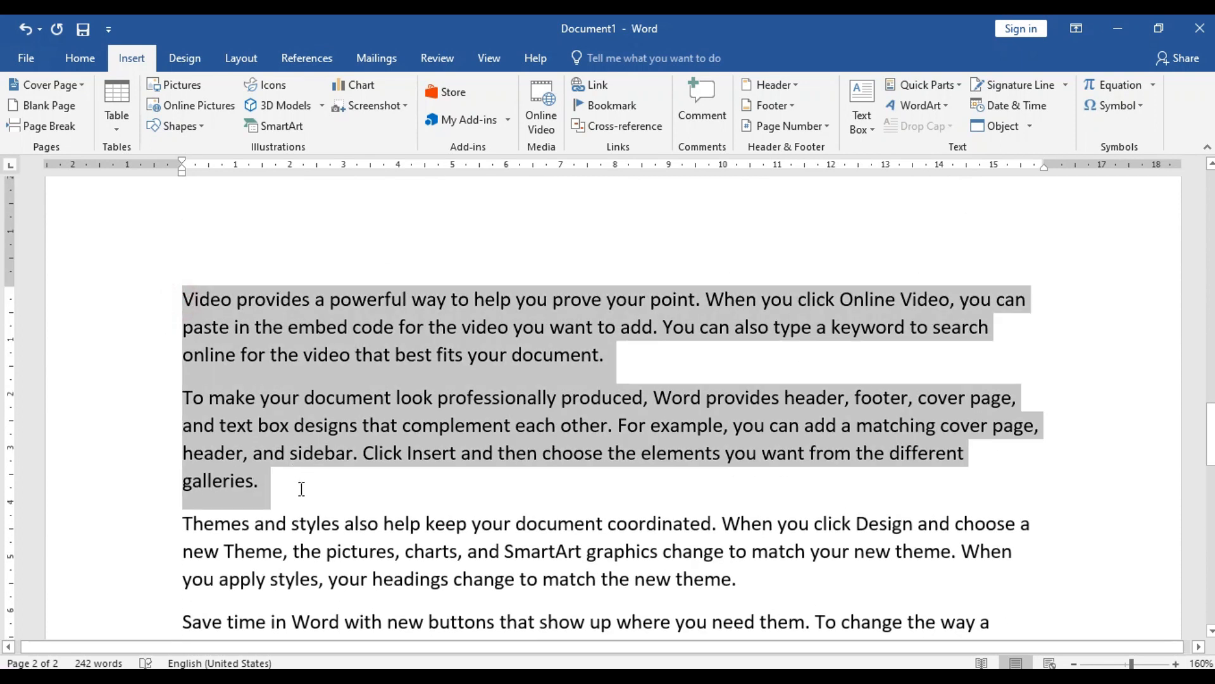
{"action": "scroll", "coordinate": [300, 484], "scroll_direction": "down", "scroll_amount": 3}
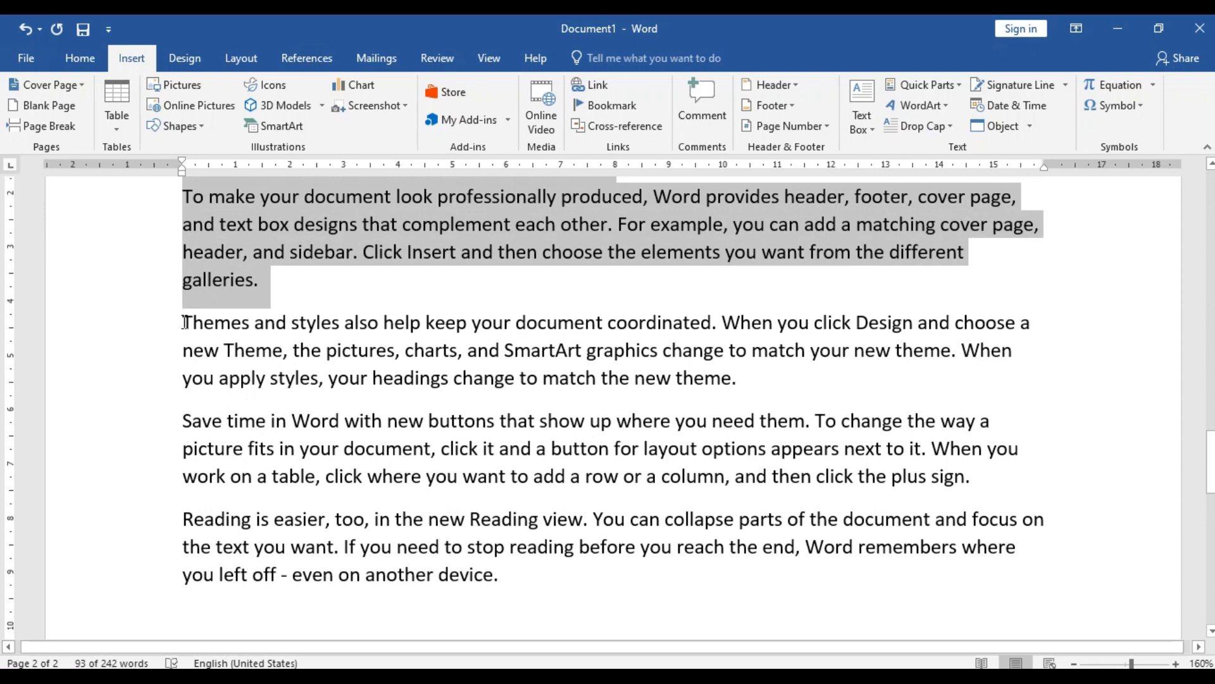
{"action": "left_click", "coordinate": [183, 323]}
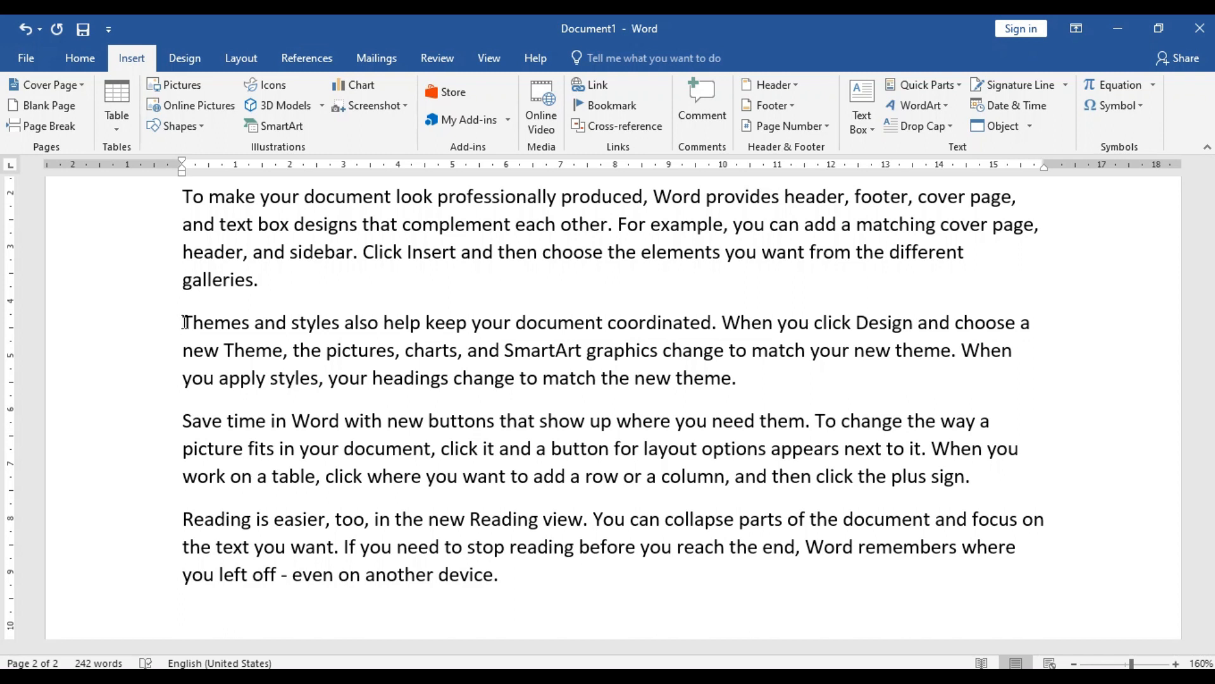
{"action": "left_click", "coordinate": [38, 125]}
{"action": "scroll", "coordinate": [289, 354], "scroll_direction": "down", "scroll_amount": 5}
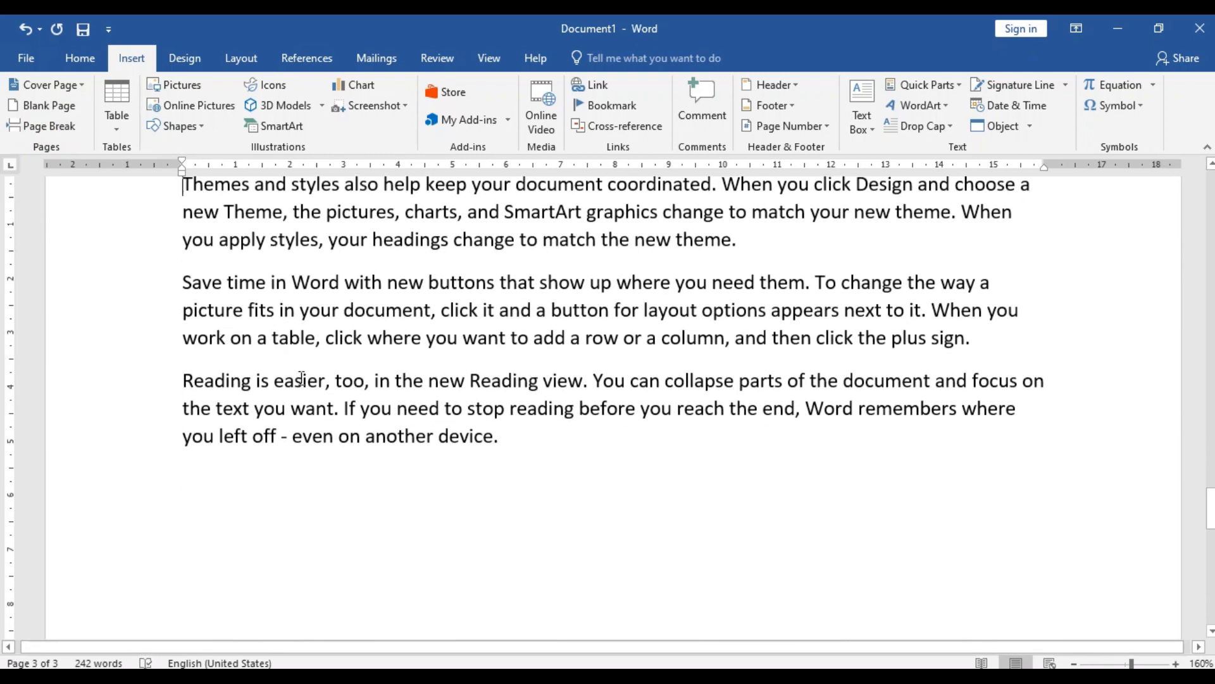
{"action": "key", "text": "ctrl+Return"}
{"action": "scroll", "coordinate": [307, 379], "scroll_direction": "up", "scroll_amount": 10}
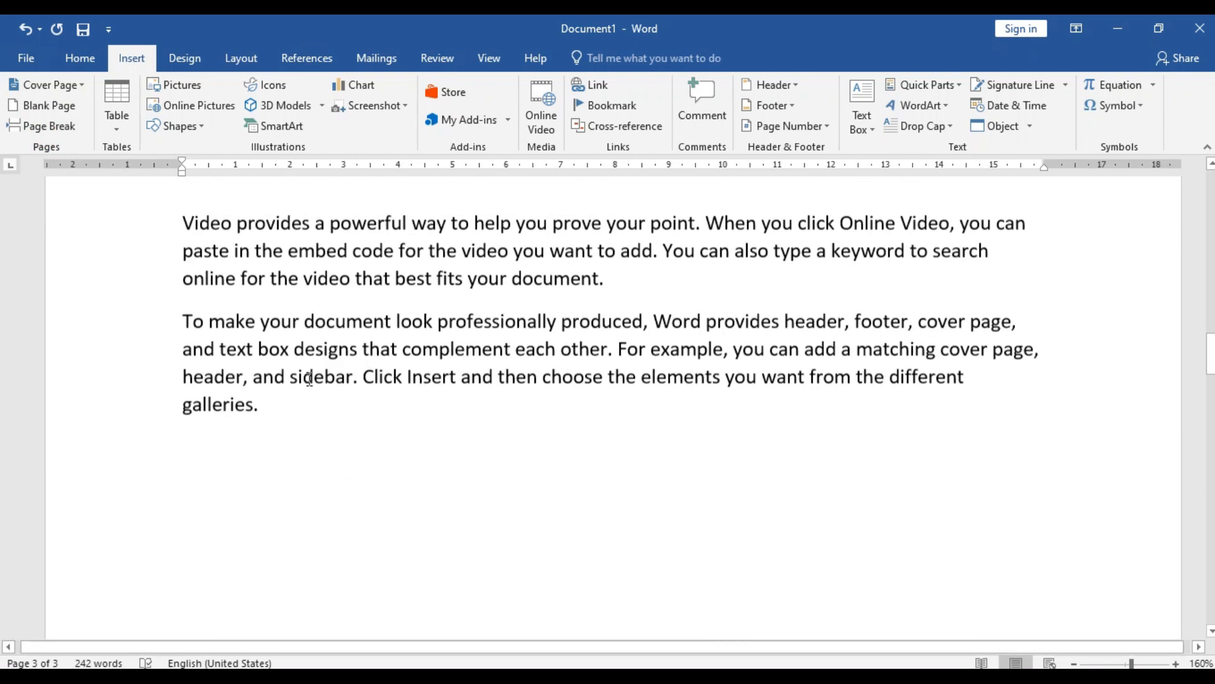
- Remove the COMPUTER BASIC cover page from the document and check the remaining pages
{"action": "scroll", "coordinate": [307, 379], "scroll_direction": "up", "scroll_amount": 10}
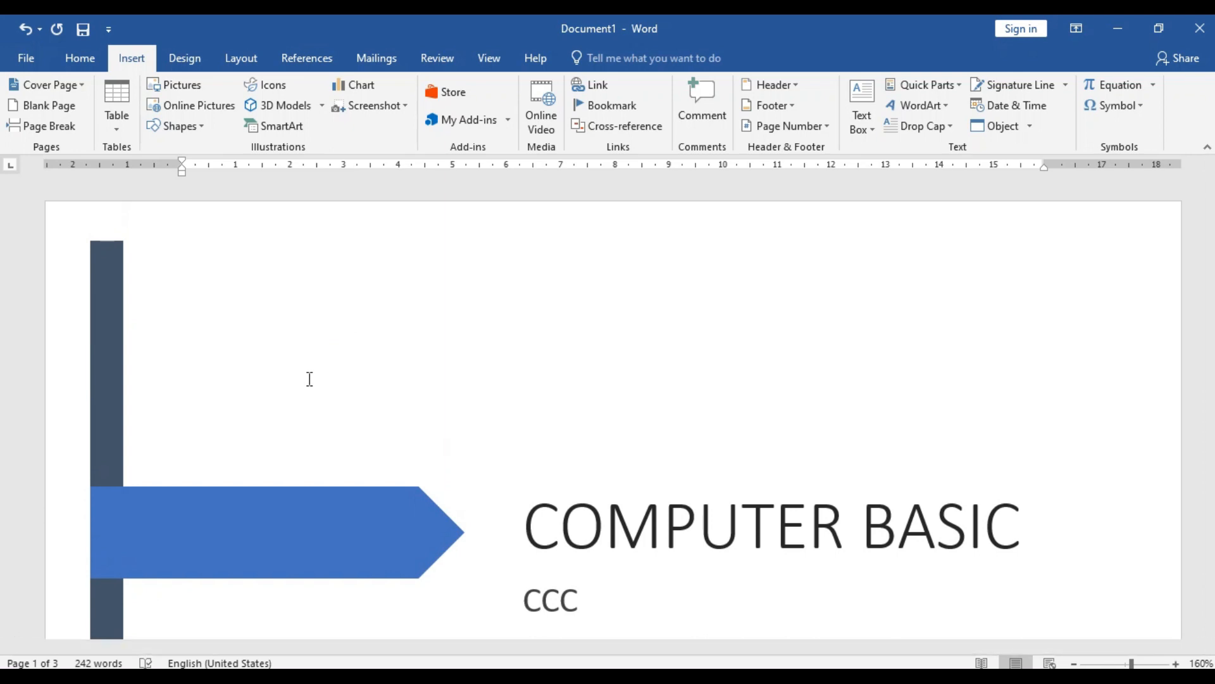
{"action": "left_click", "coordinate": [57, 89]}
{"action": "left_click", "coordinate": [57, 90]}
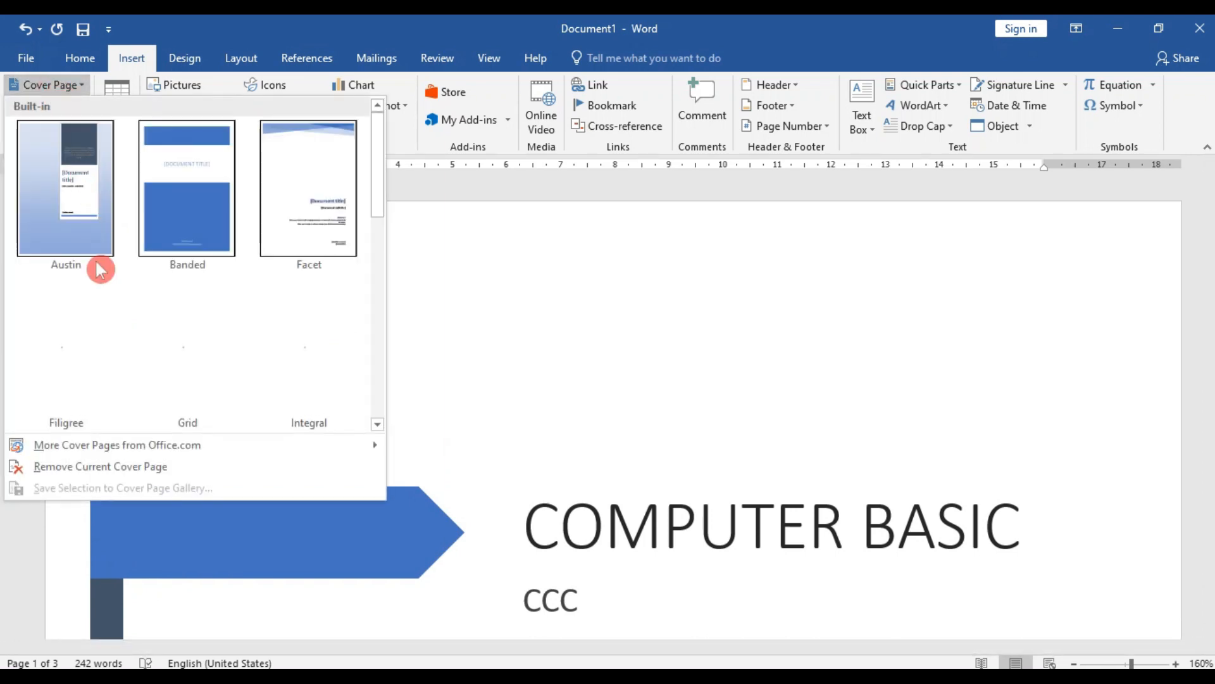
{"action": "left_click", "coordinate": [158, 468]}
{"action": "scroll", "coordinate": [260, 477], "scroll_direction": "down", "scroll_amount": 10}
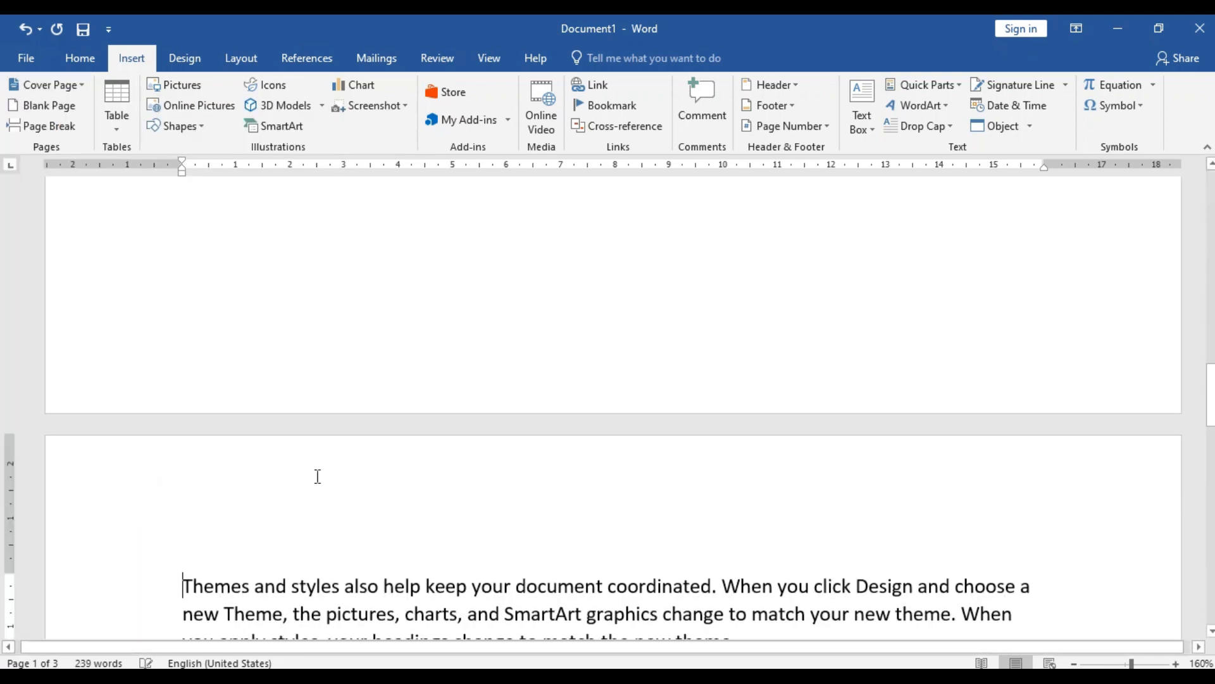
{"action": "scroll", "coordinate": [329, 475], "scroll_direction": "down", "scroll_amount": 5}
{"action": "scroll", "coordinate": [328, 474], "scroll_direction": "up", "scroll_amount": 12}
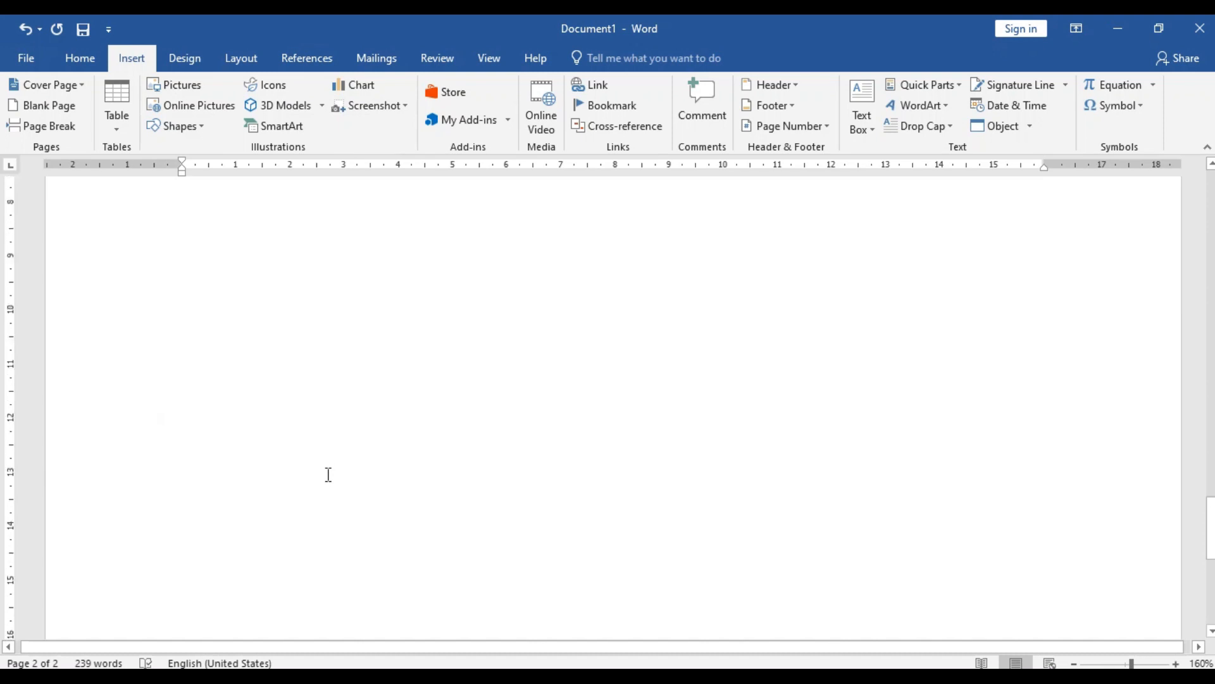
{"action": "scroll", "coordinate": [327, 475], "scroll_direction": "up", "scroll_amount": 8}
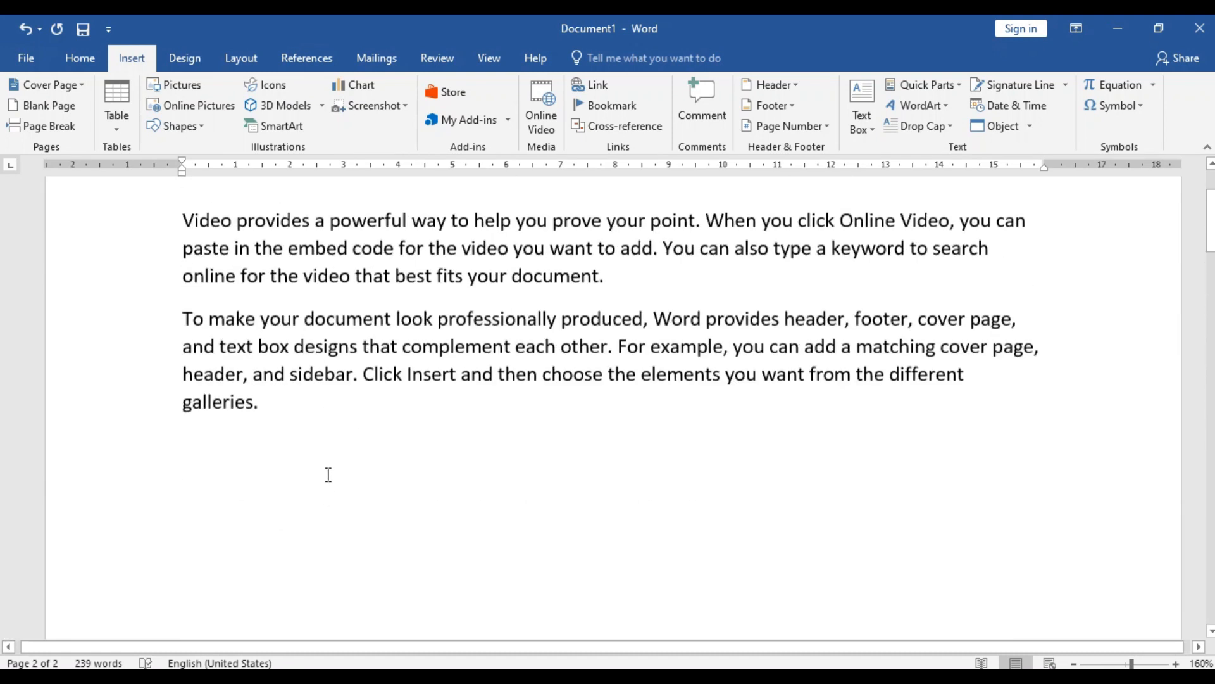
{"action": "scroll", "coordinate": [328, 475], "scroll_direction": "up", "scroll_amount": 1}
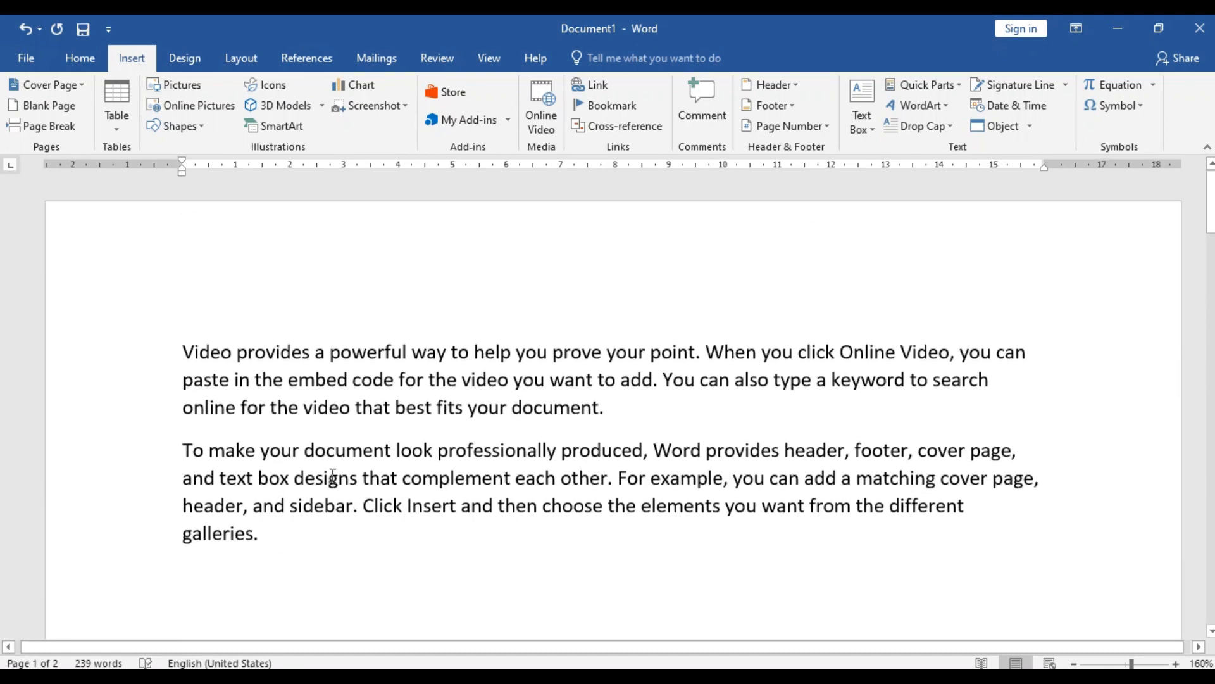
{"action": "left_click", "coordinate": [81, 59]}
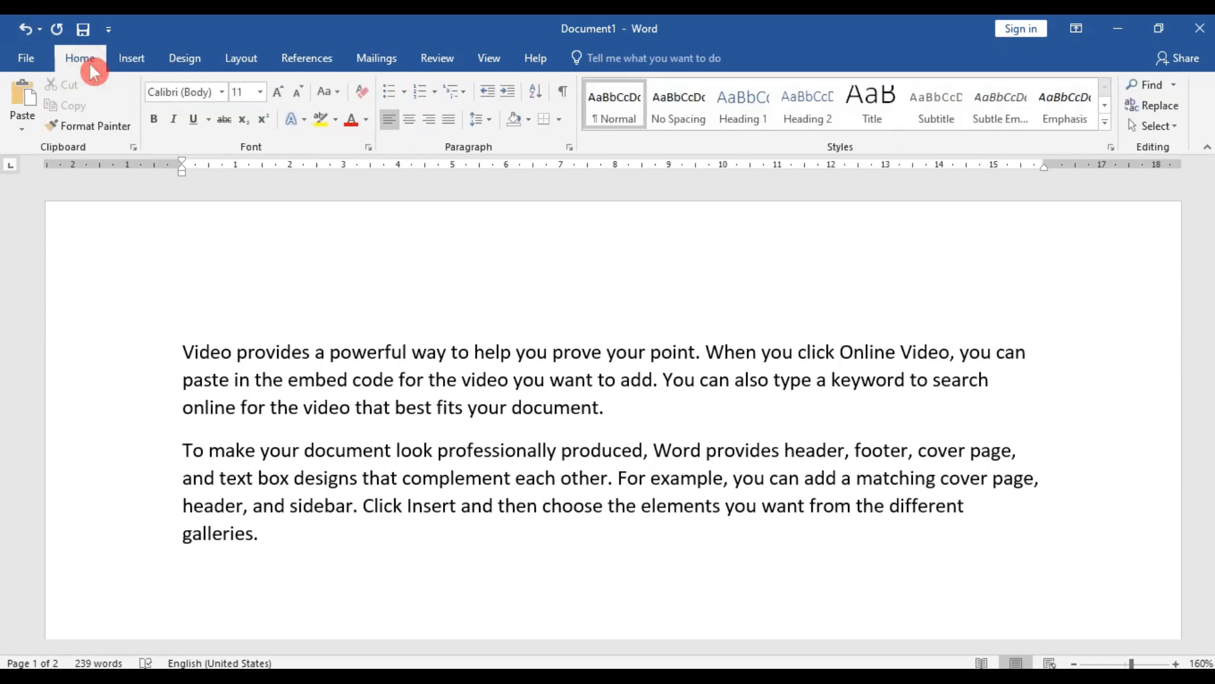